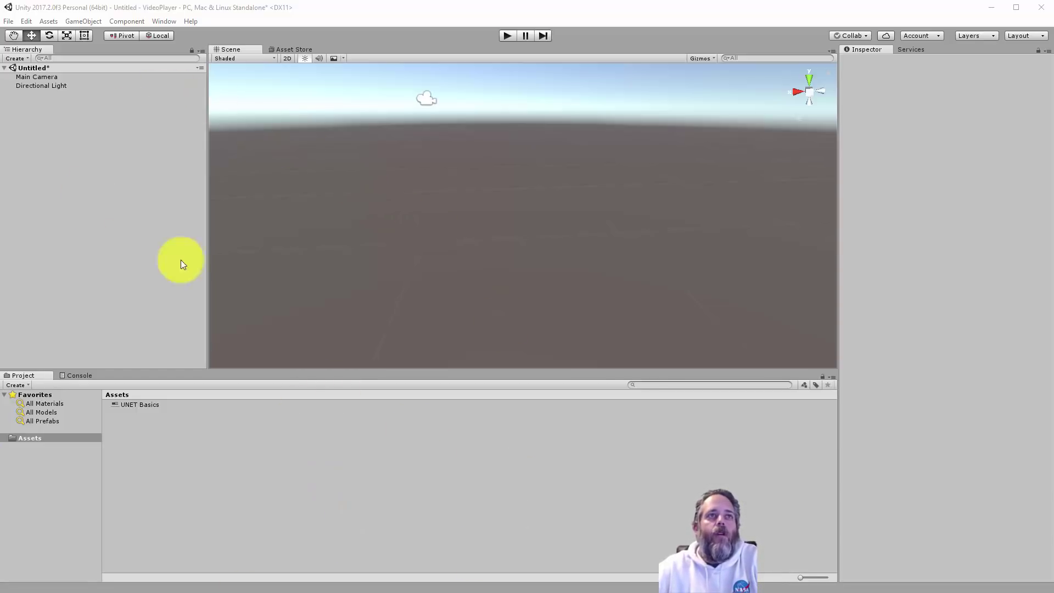
Step: Add a Video Player object to the scene from the GameObject > Video menu
left_click(145, 405)
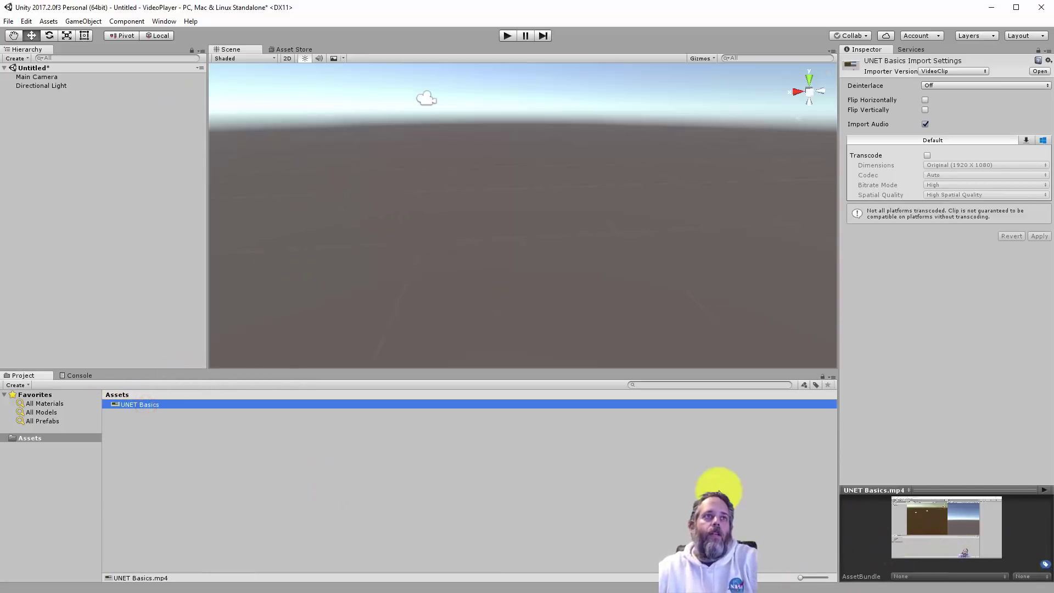
left_click(158, 284)
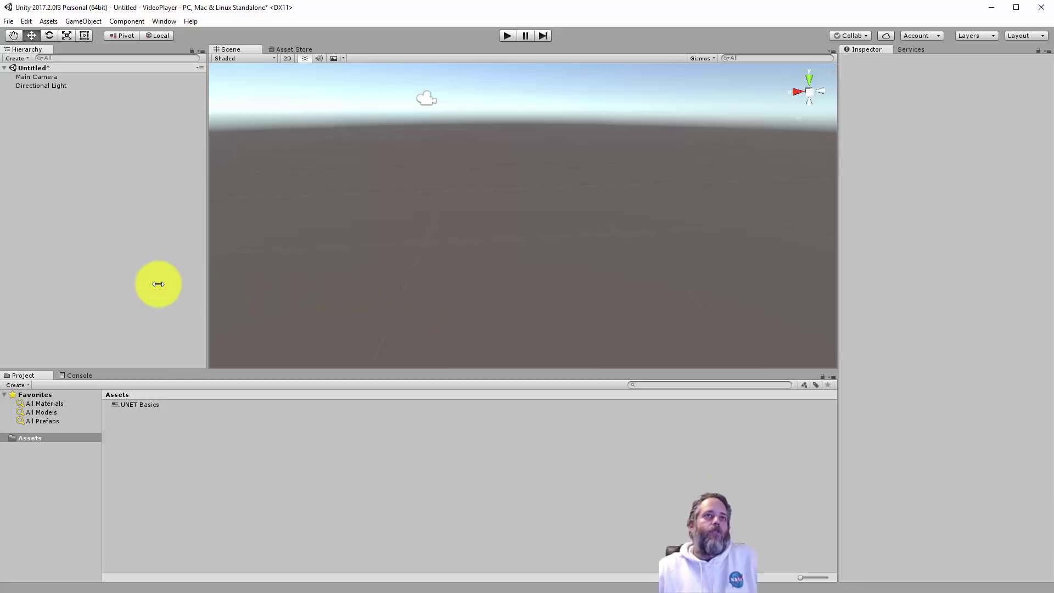
left_click(83, 22)
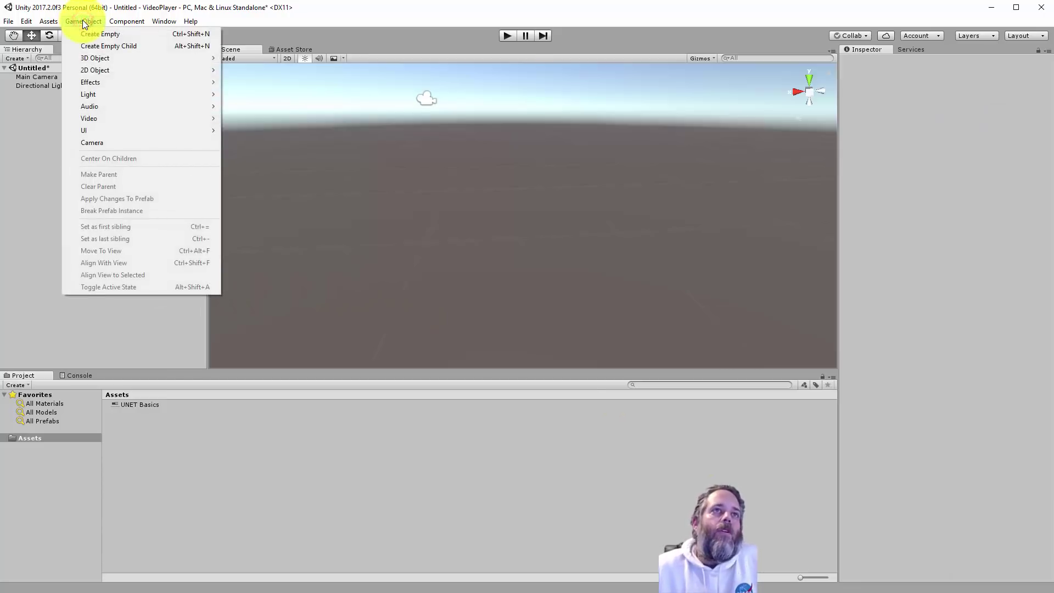
mouse_move(135, 120)
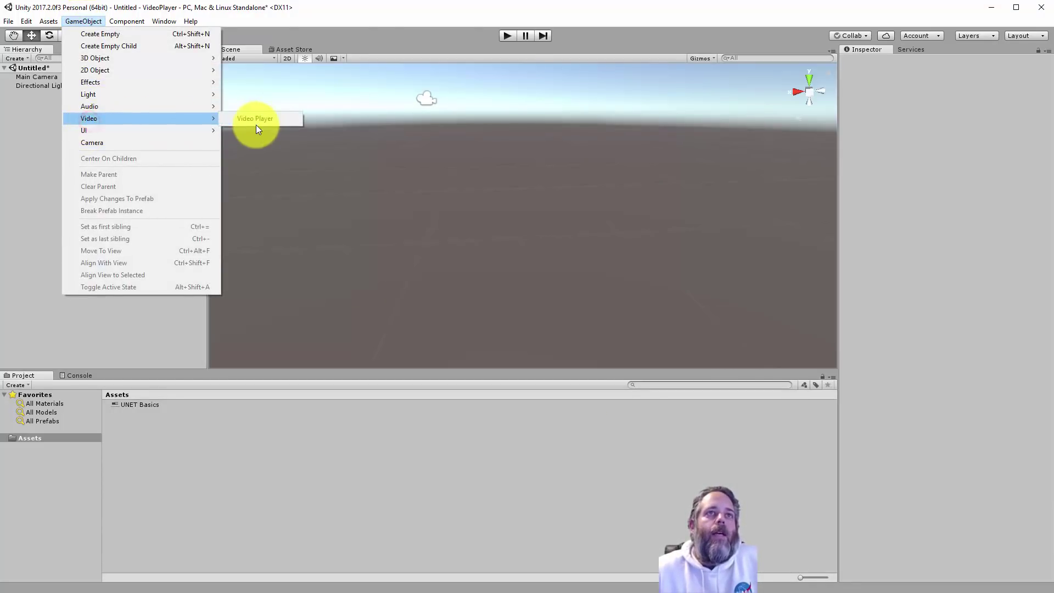
left_click(238, 119)
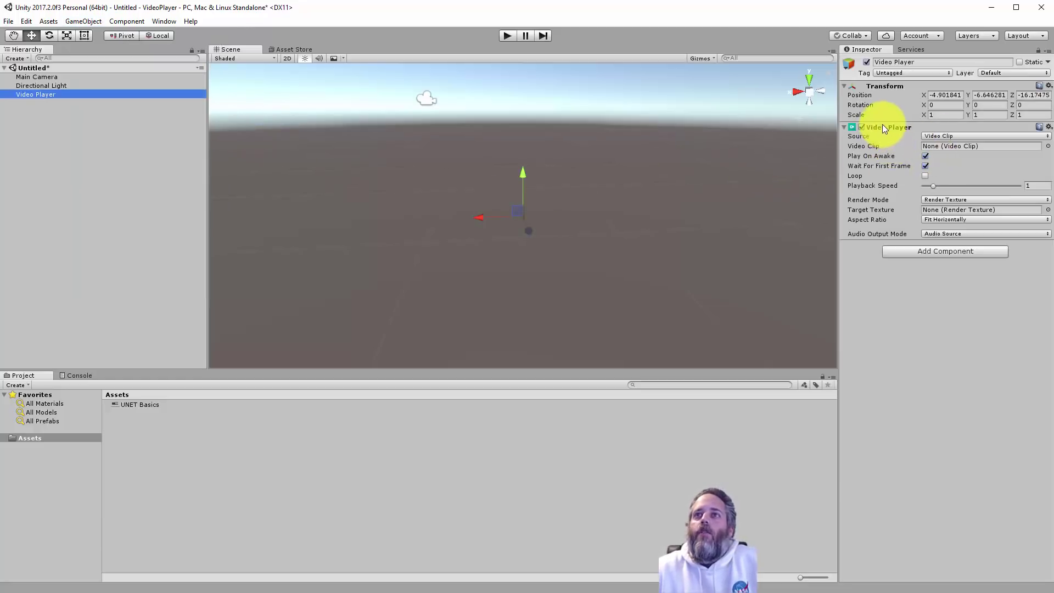
Step: Keep the Video Player's source as Video Clip and its render mode as Render Texture
left_click(932, 135)
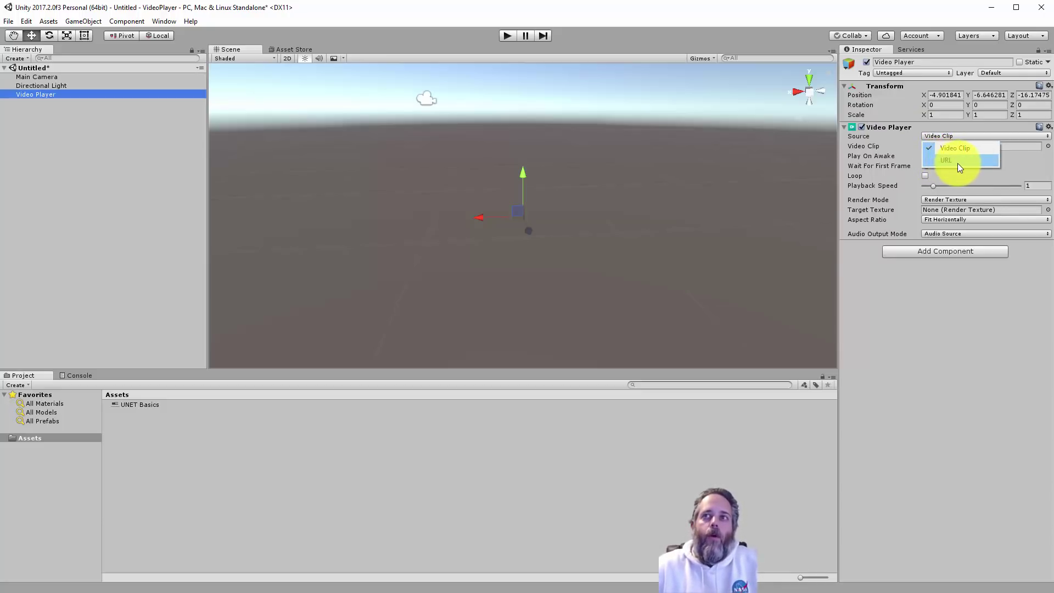
left_click(956, 148)
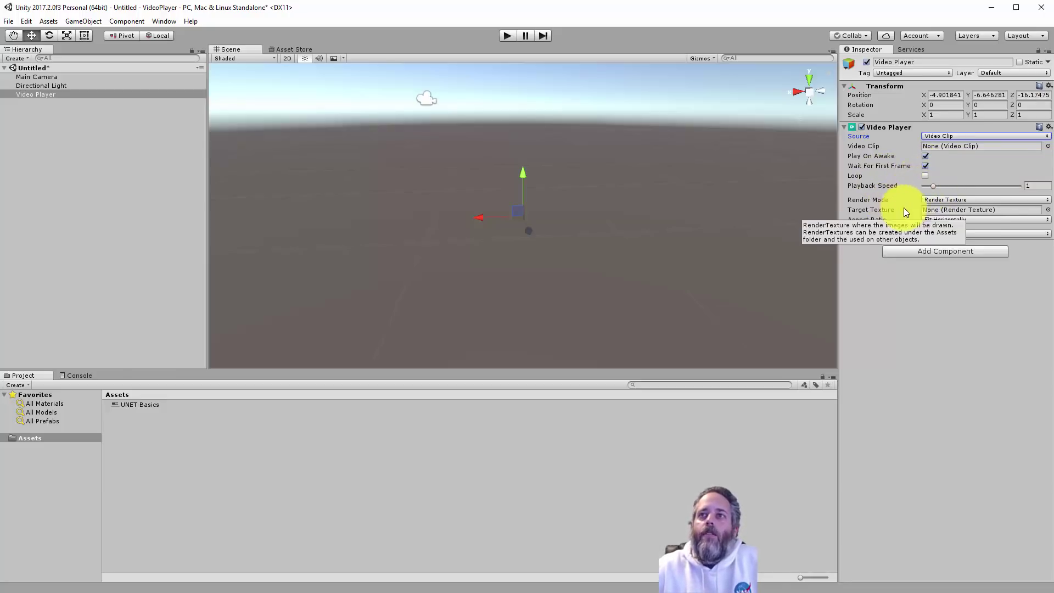
left_click(934, 201)
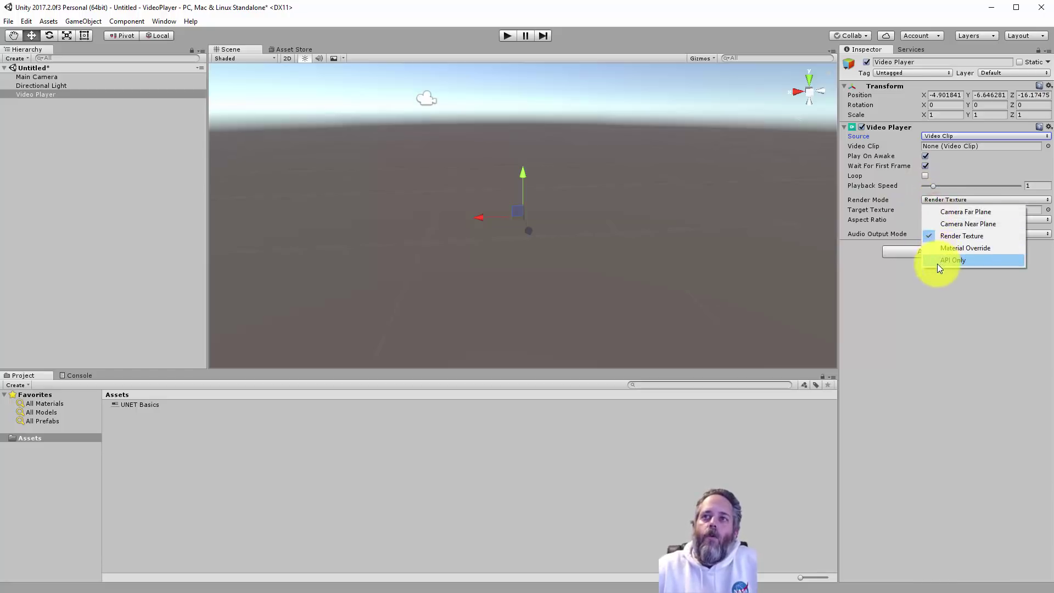
left_click(899, 199)
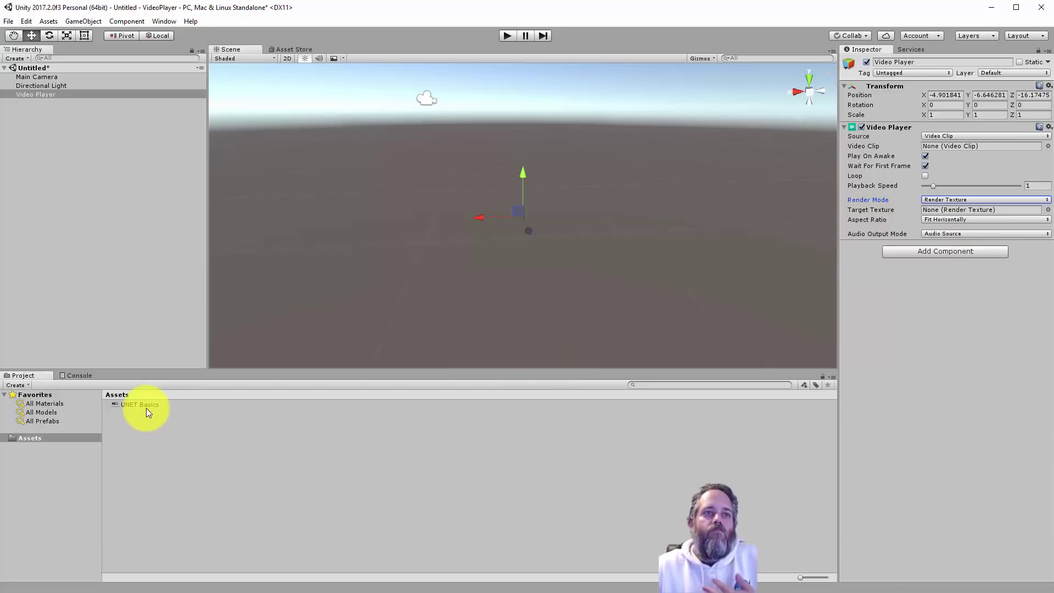
Step: Assign the UNET Basics clip to the Video Player and render it on Camera Near Plane
left_click_drag(139, 406, 937, 149)
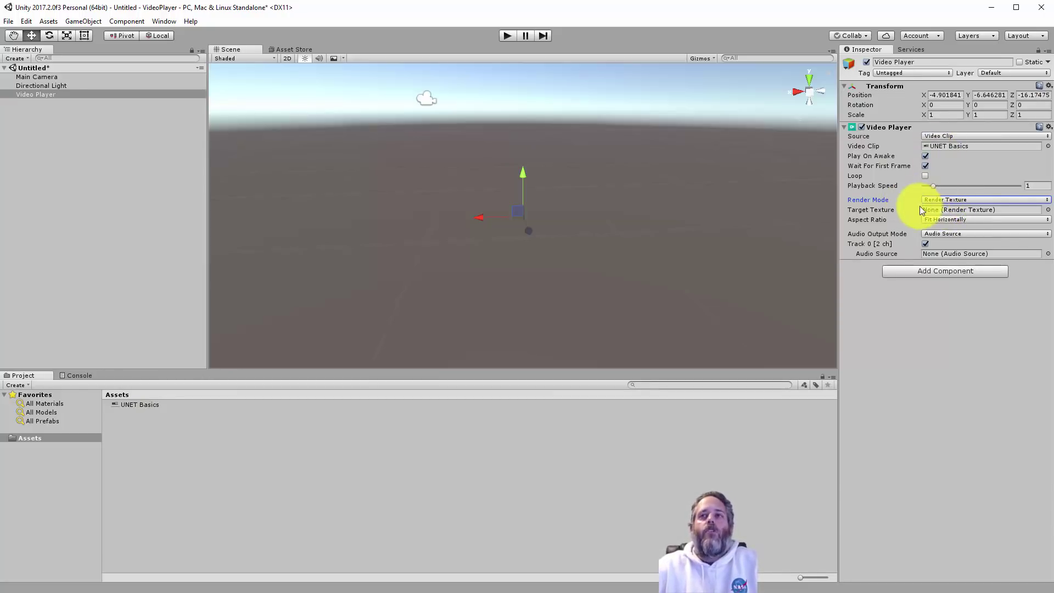
left_click(951, 200)
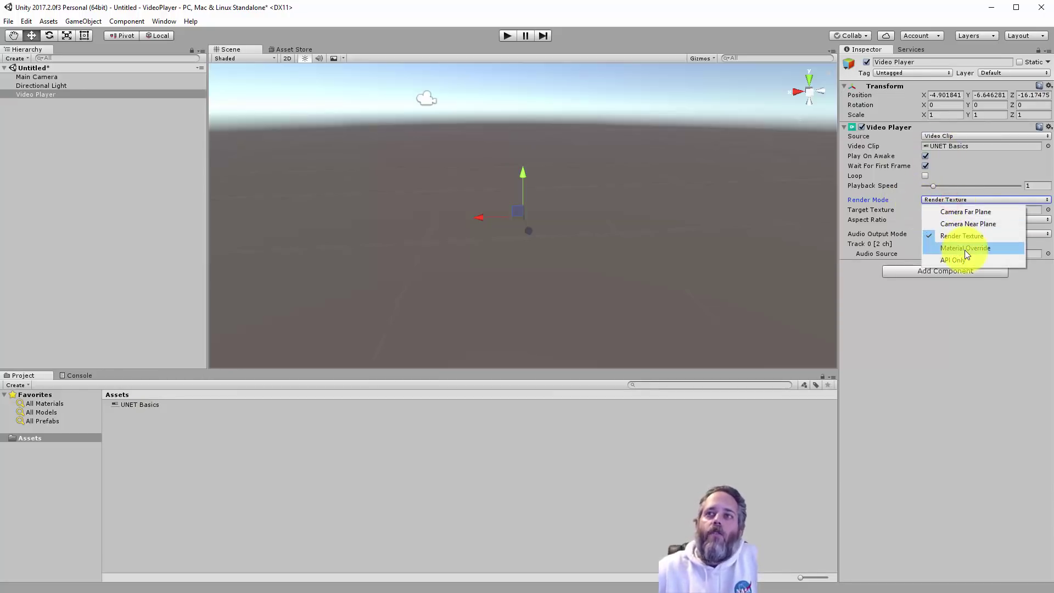
left_click(965, 225)
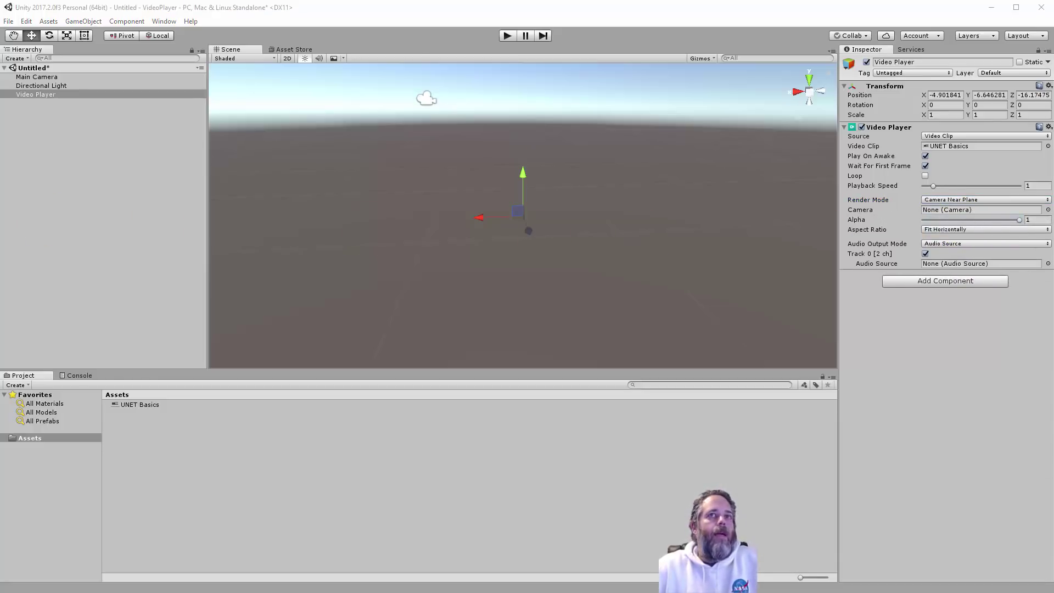
Step: Dock the Game view to the right of the Scene view and widen it
key("ctrl+2")
left_click_drag(506, 247, 741, 282)
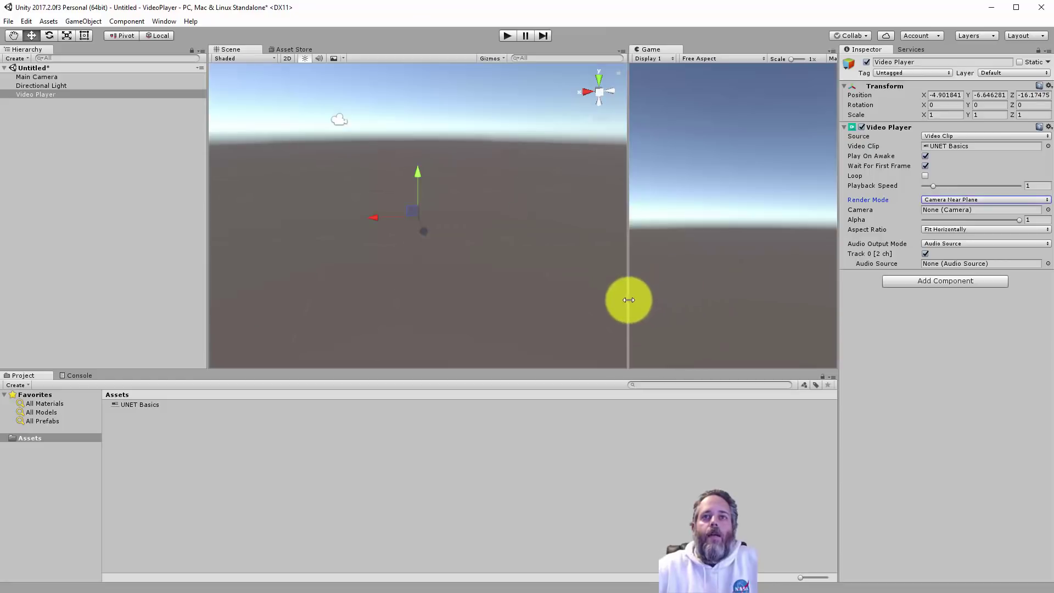
left_click_drag(628, 299, 532, 297)
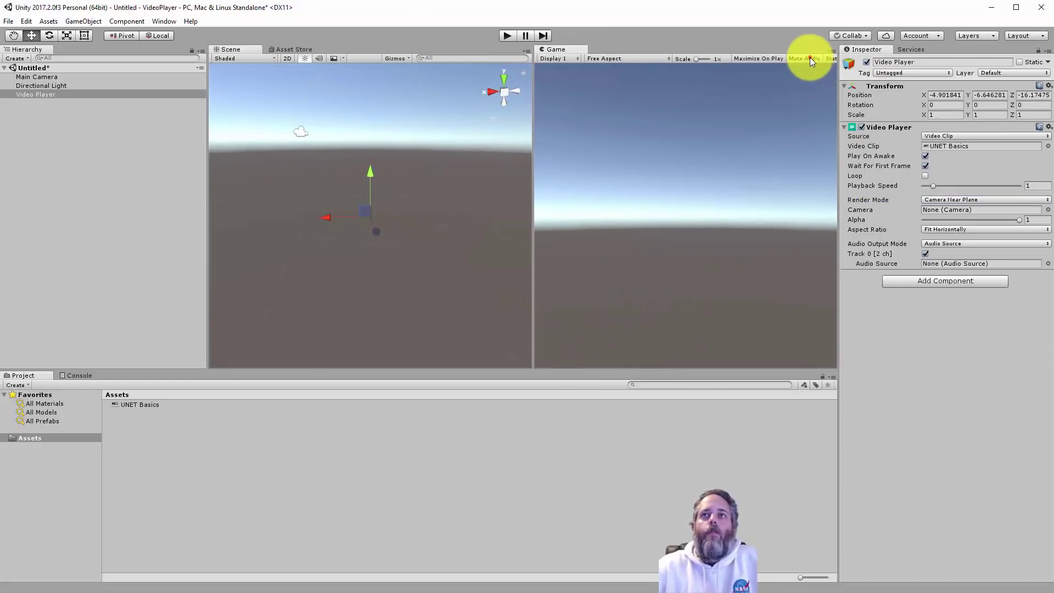
Step: Test-run the scene, then set Main Camera as the Video Player's camera
left_click(508, 36)
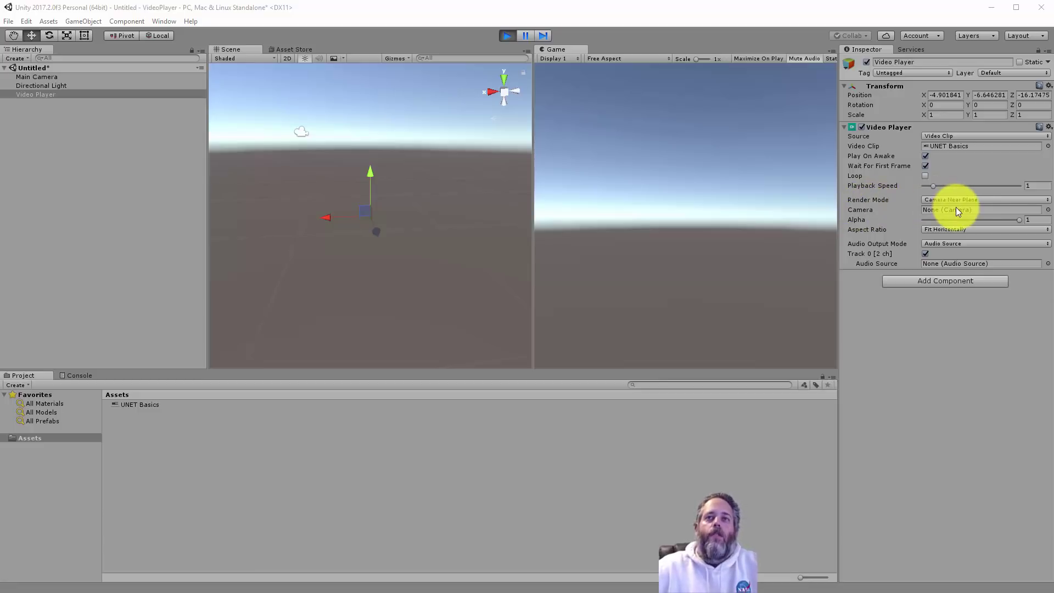
left_click(507, 36)
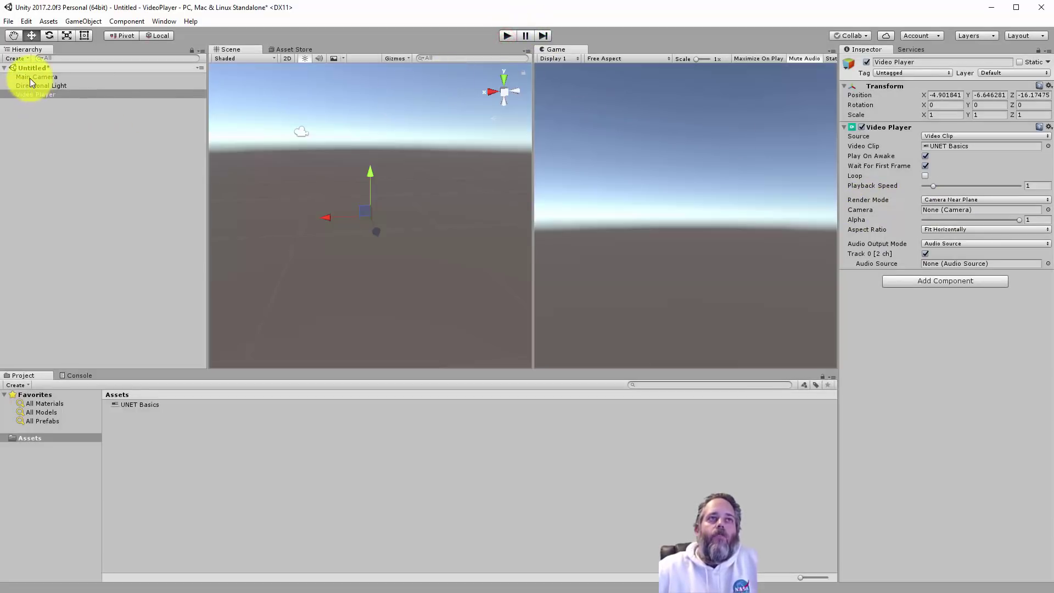
left_click_drag(30, 78, 964, 212)
Step: Run the scene again with the video's Playback Speed raised to 10
left_click(511, 38)
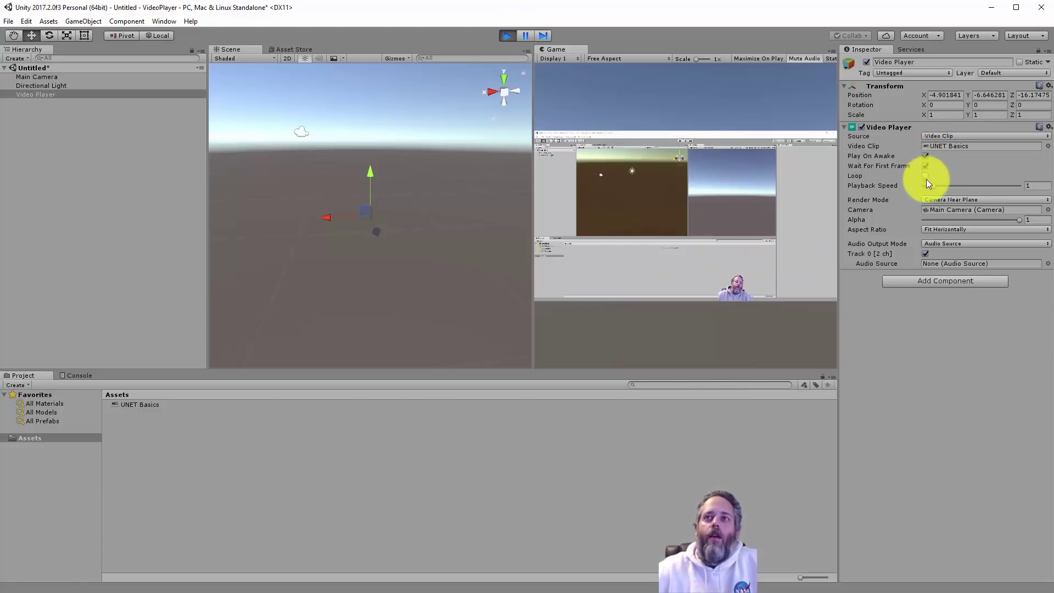
left_click_drag(931, 187, 1032, 189)
left_click(1016, 187)
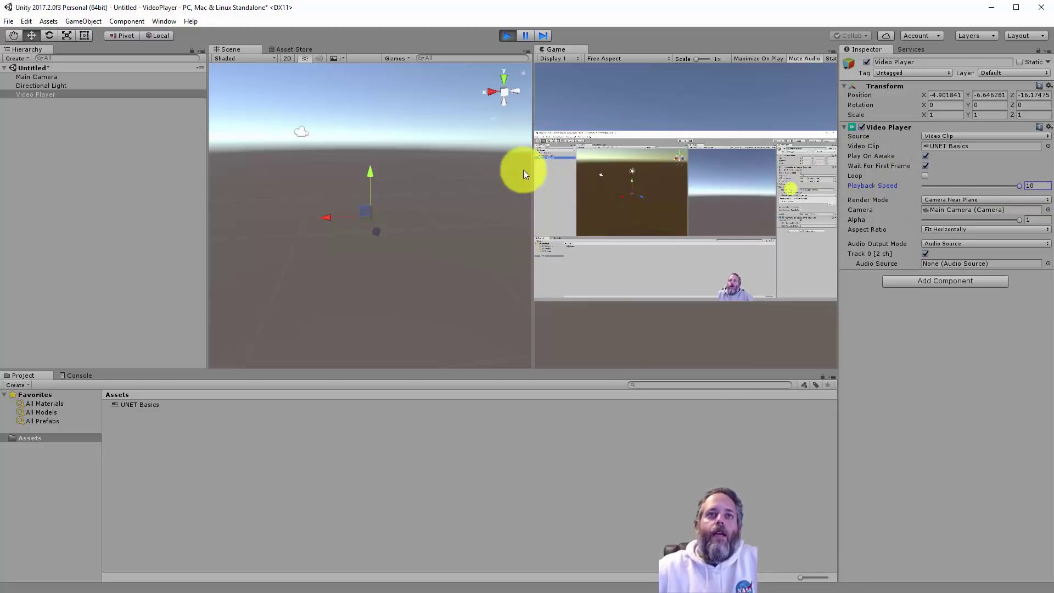
Step: Create a Cube and reset its Transform position to 0, 0, 0
left_click(70, 134)
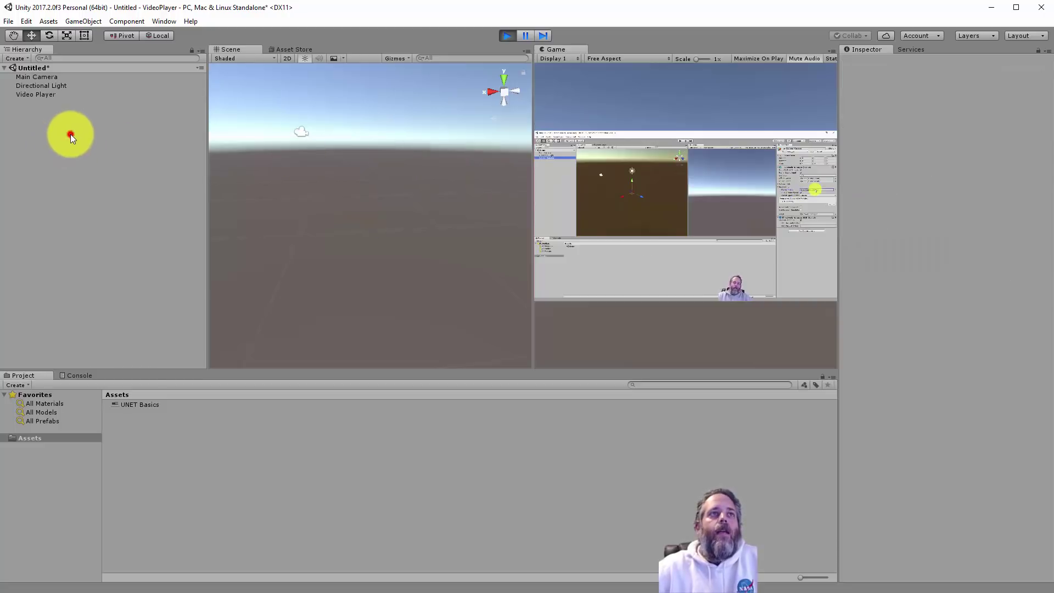
left_click(75, 25)
mouse_move(194, 58)
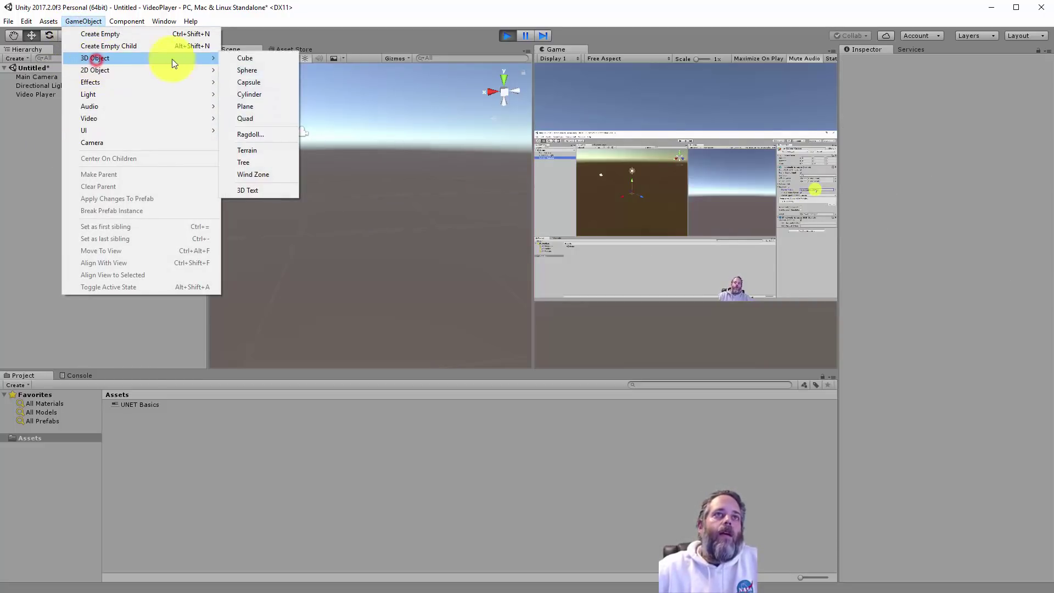
left_click(238, 59)
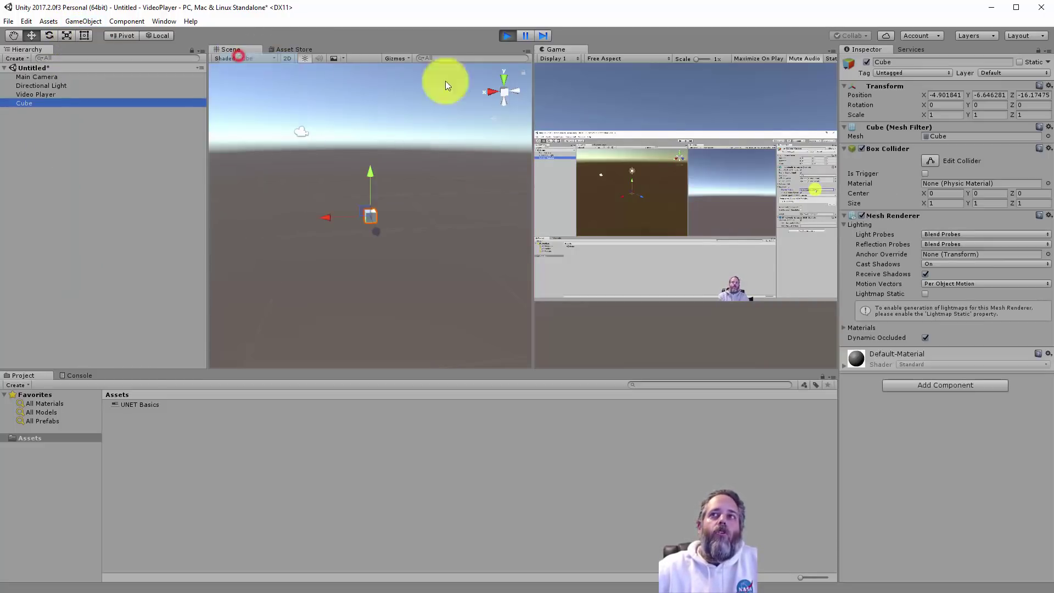
right_click(875, 87)
left_click(905, 170)
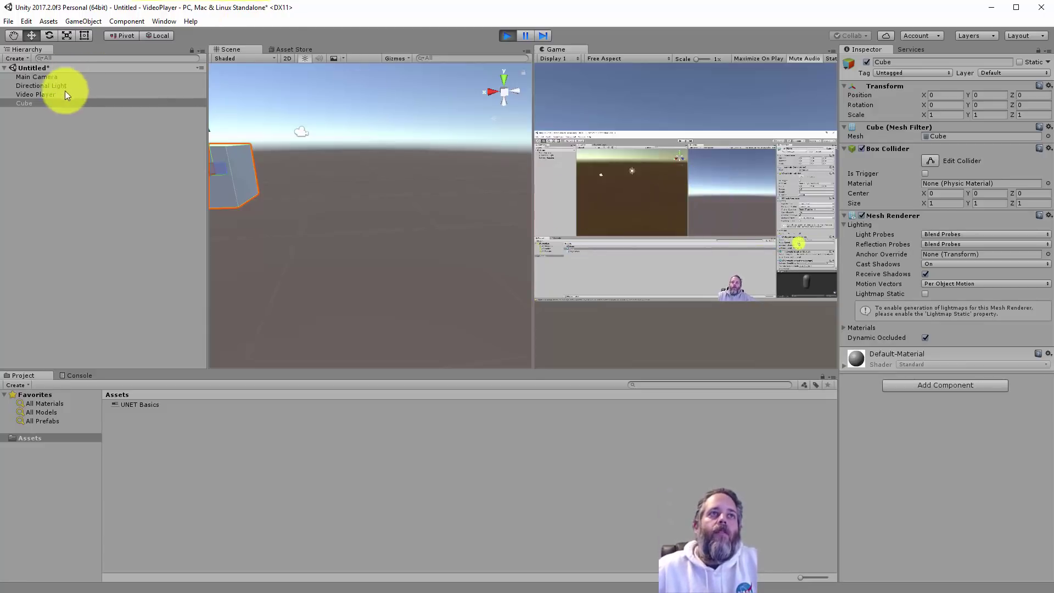
Step: Switch the Video Player to Camera Far Plane and move the Cube to 1.12, 0, -3.7
left_click(61, 94)
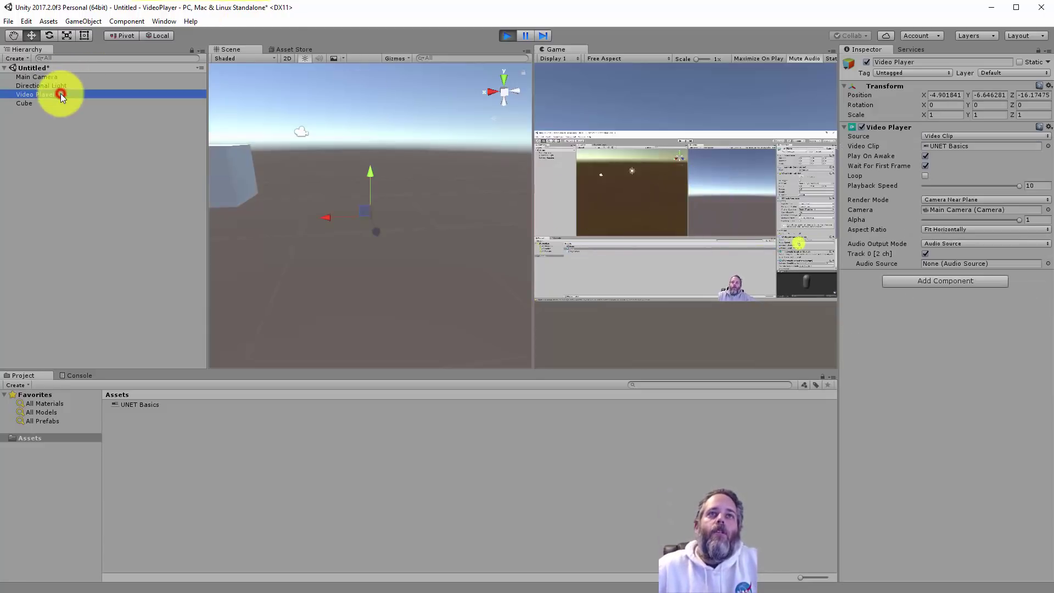
left_click(934, 200)
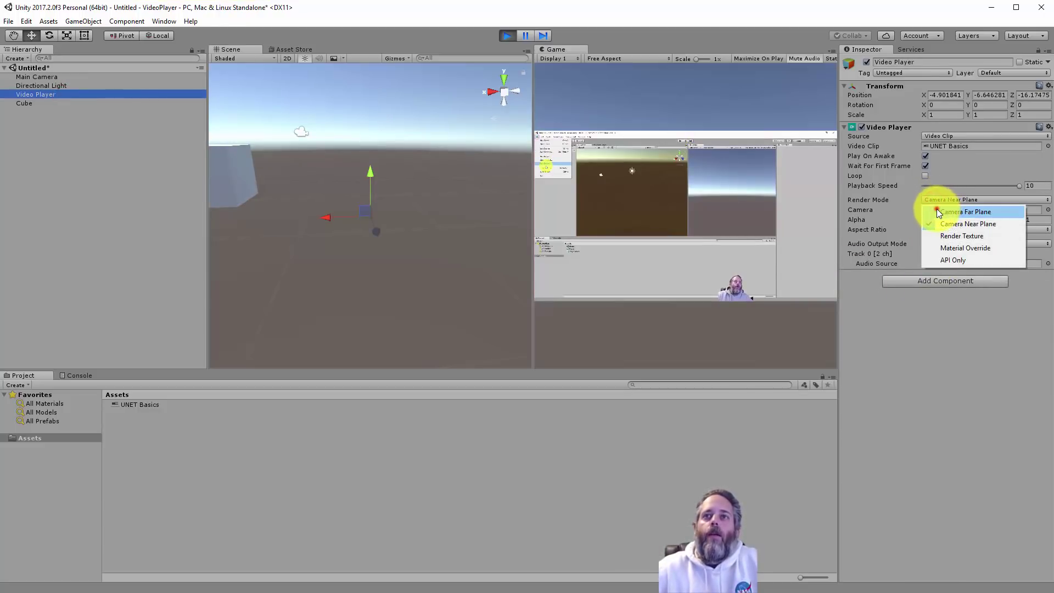
left_click(942, 212)
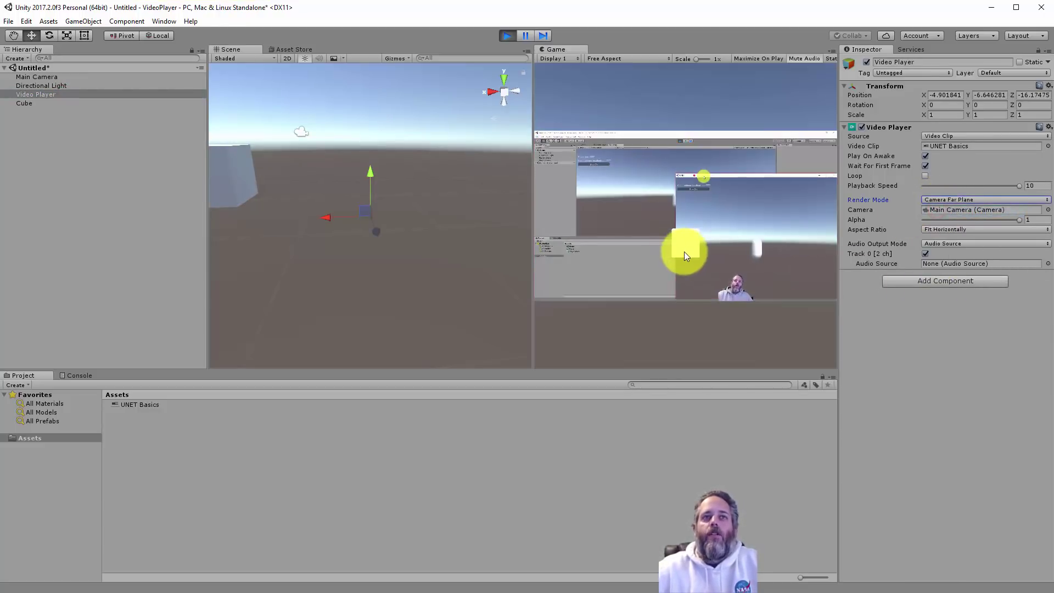
left_click(38, 106)
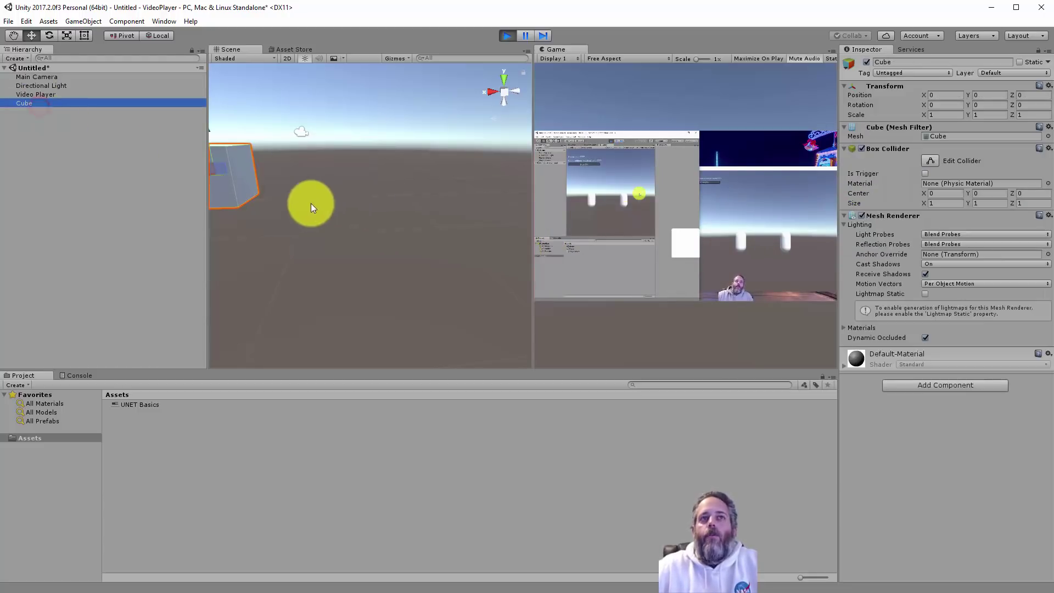
left_click_drag(221, 176, 242, 159)
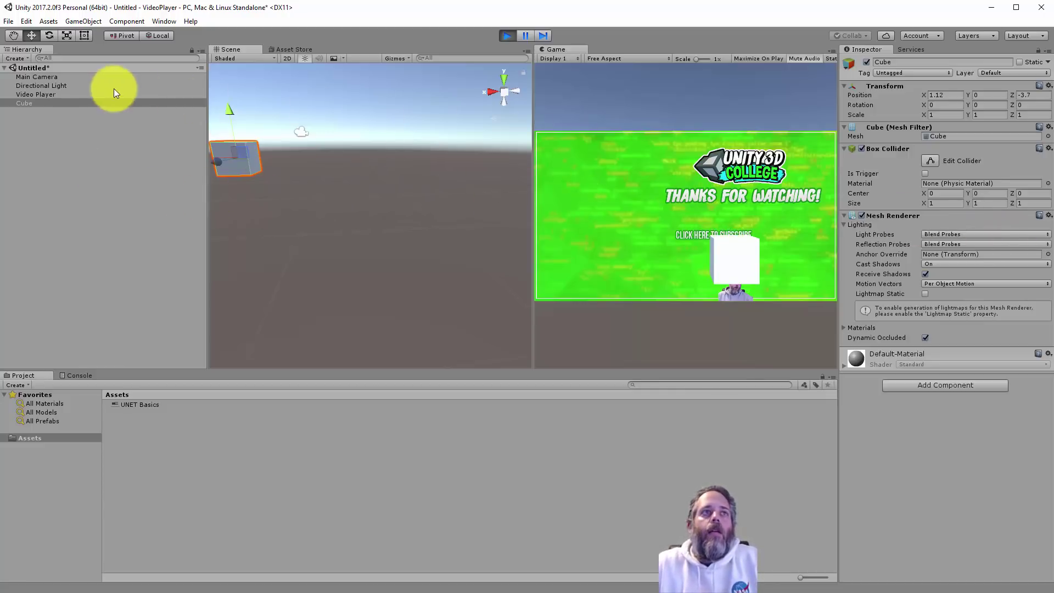
Step: Switch the Video Player's render mode to Material Override, then exit Play mode
left_click(48, 85)
left_click(45, 77)
left_click(44, 92)
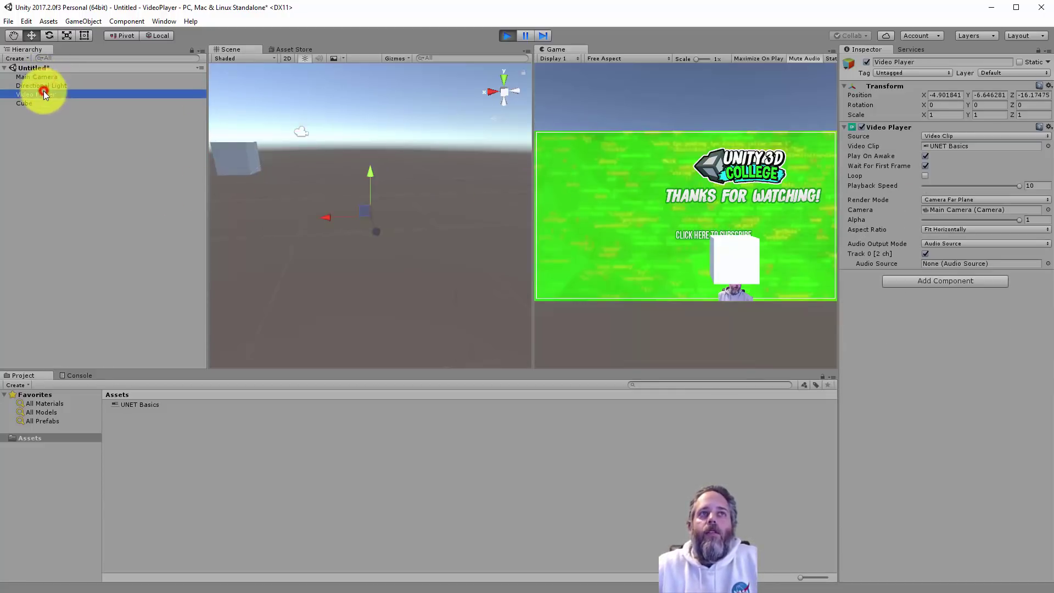
left_click(948, 201)
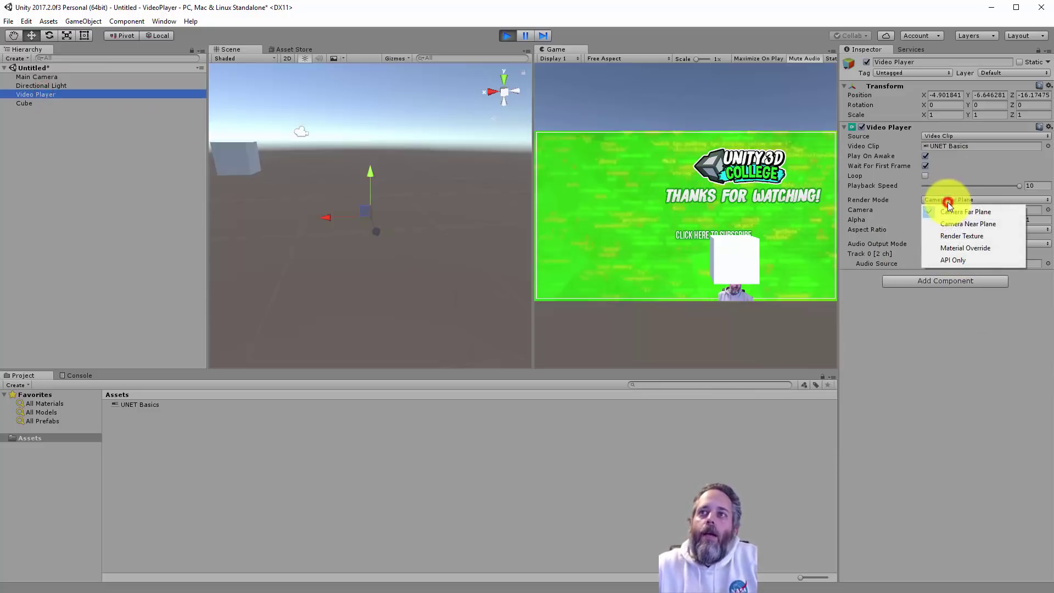
left_click(938, 250)
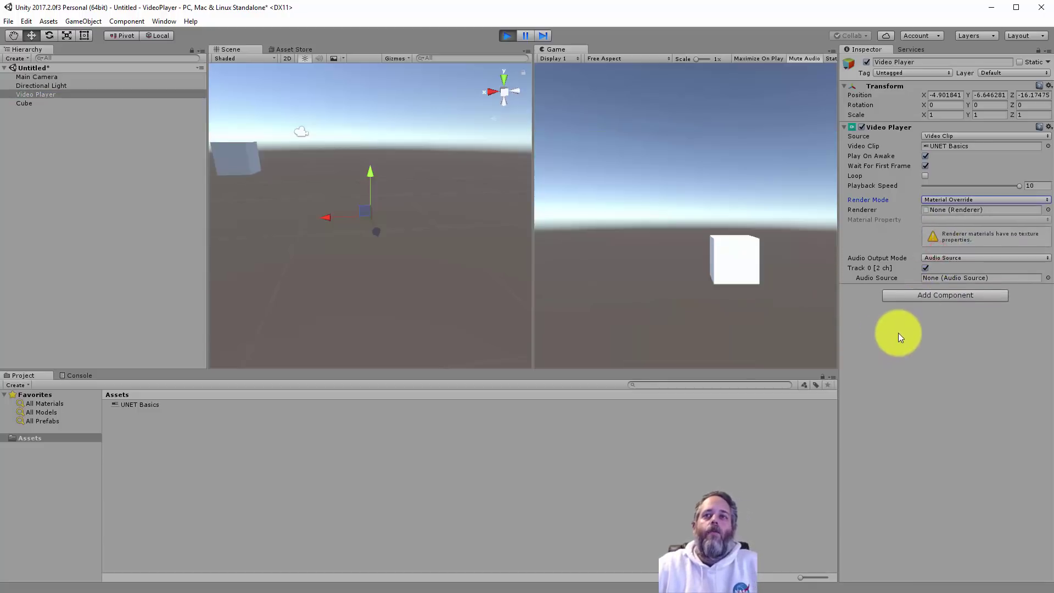
left_click(505, 36)
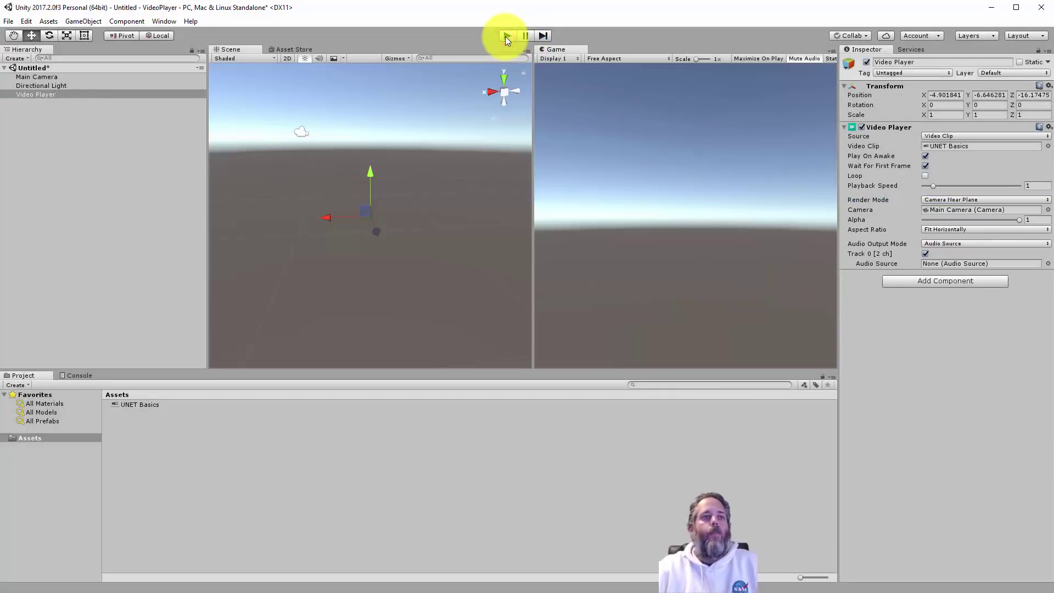
Step: Add a new Cube and reset its position to the origin
left_click(83, 20)
mouse_move(97, 119)
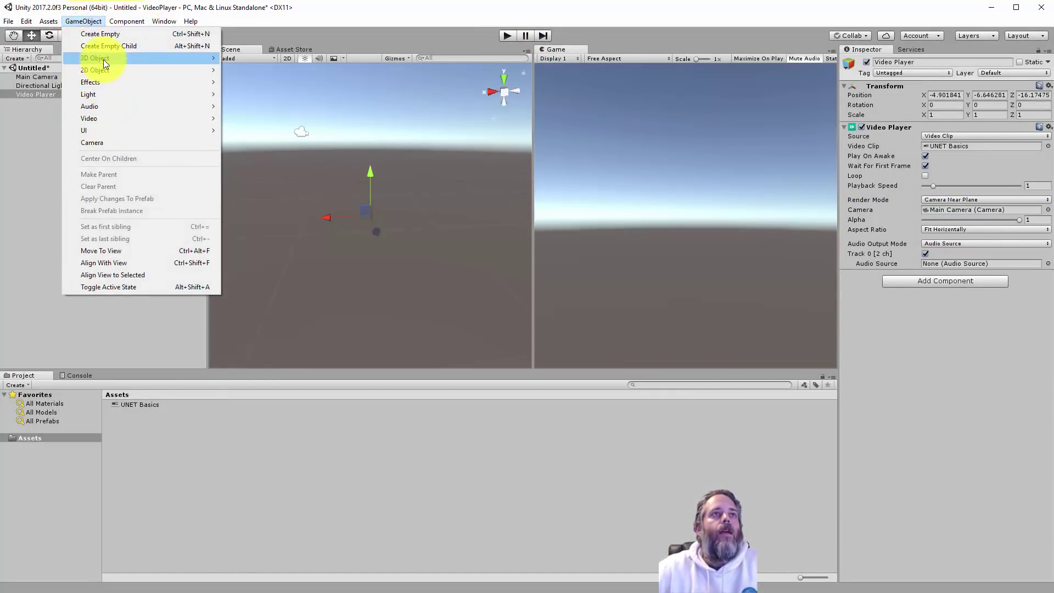
mouse_move(103, 58)
left_click(260, 58)
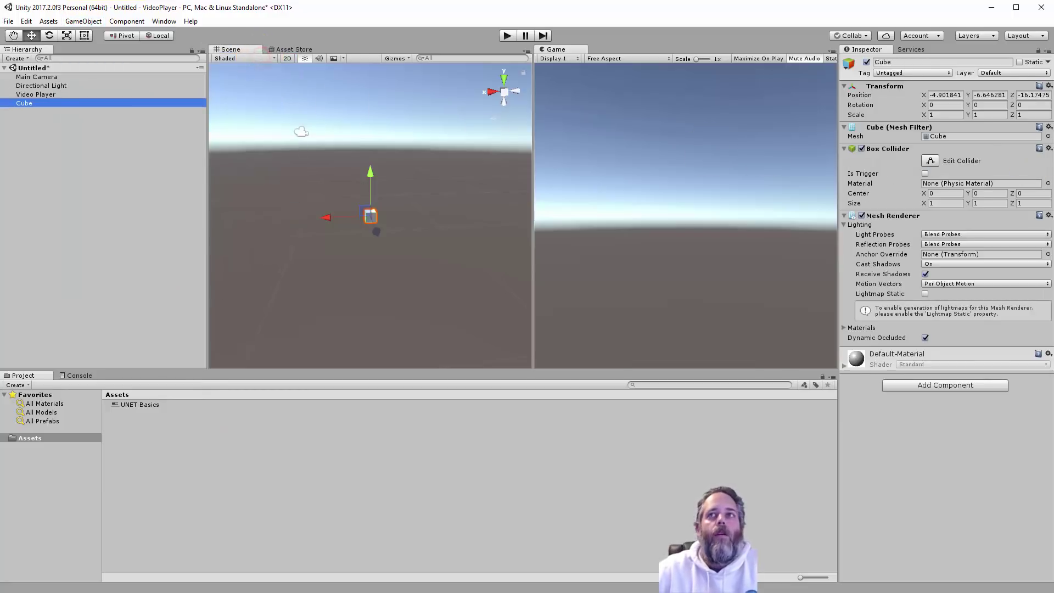
right_click(907, 86)
left_click(933, 92)
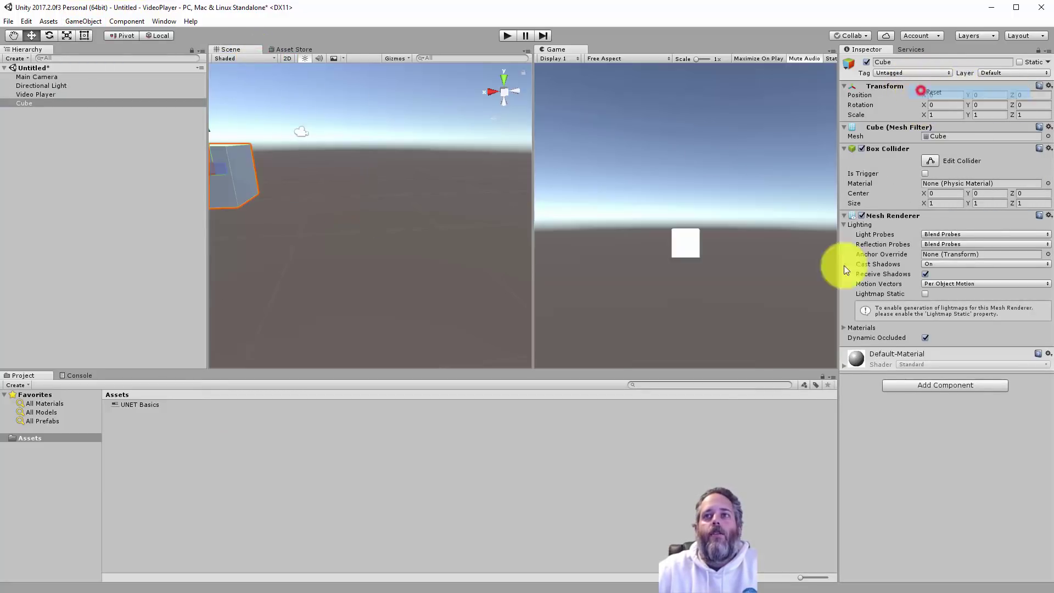
Step: Create a material named Cube in Assets and apply it to the cube
right_click(204, 439)
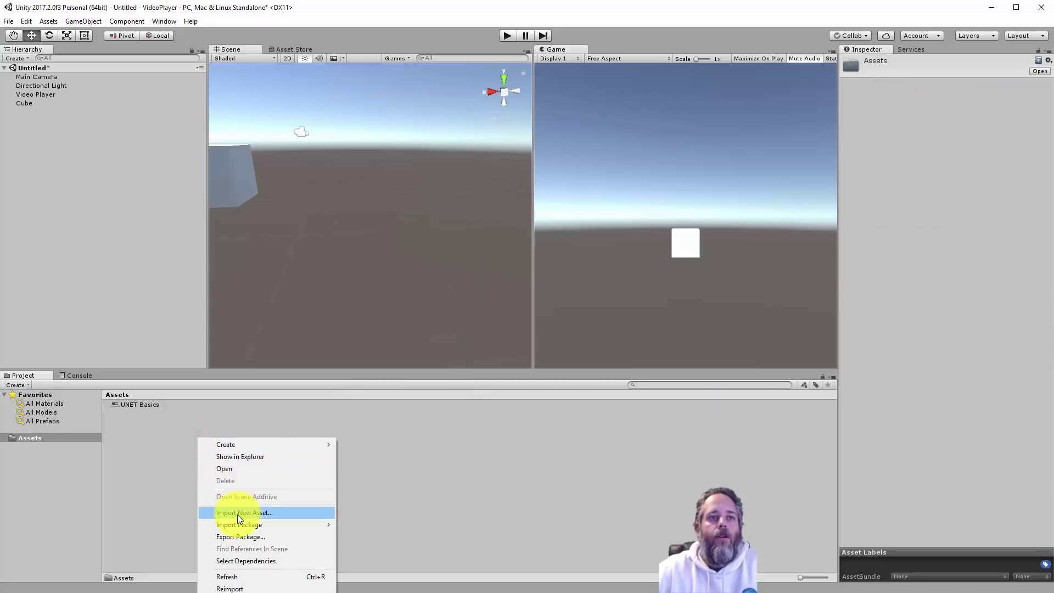
left_click(242, 445)
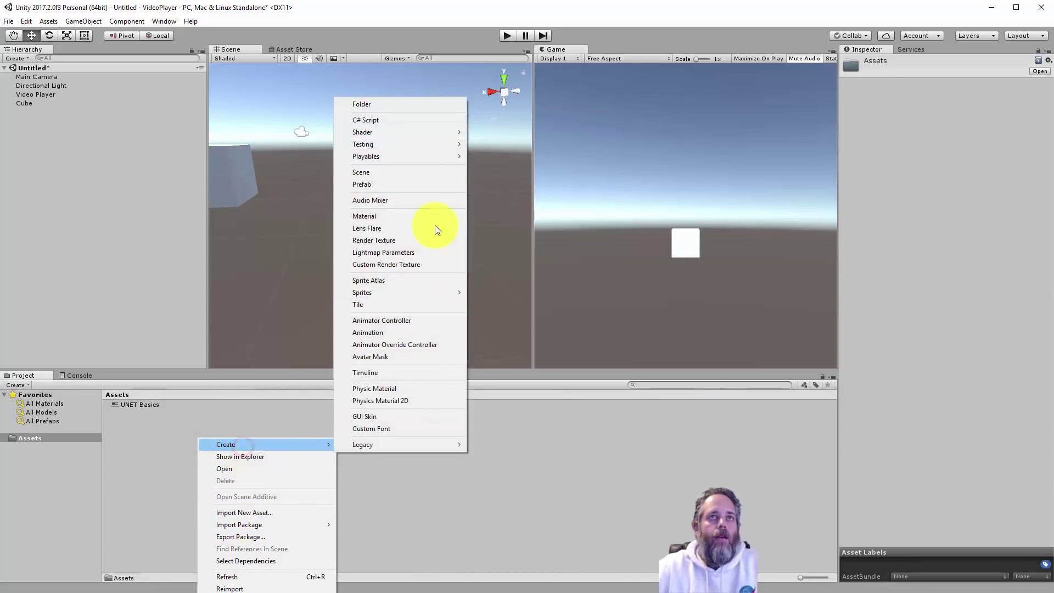
left_click(401, 217)
type("Cube")
key("Return")
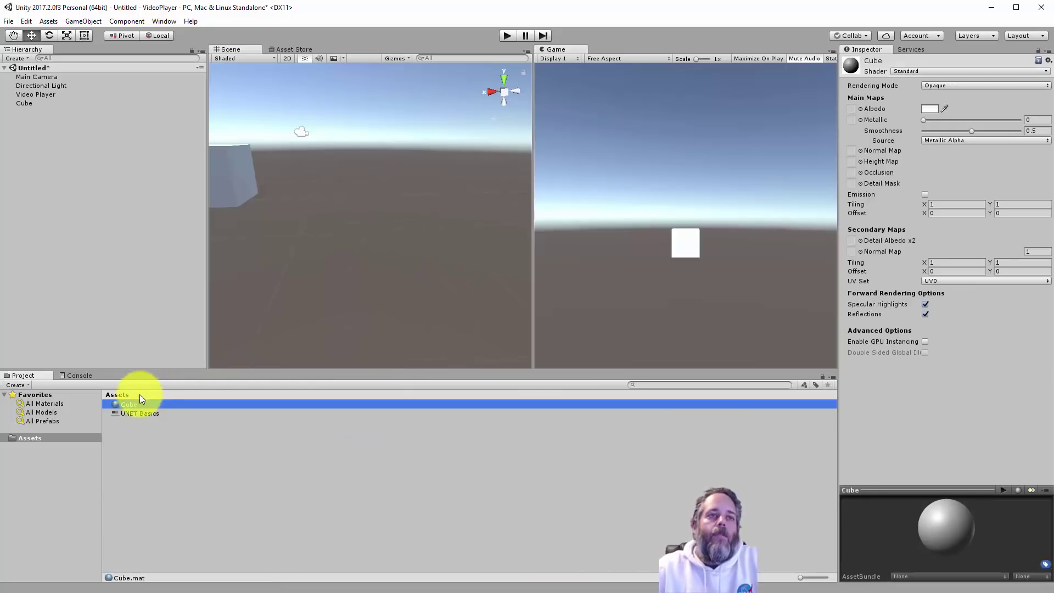
left_click_drag(132, 403, 229, 192)
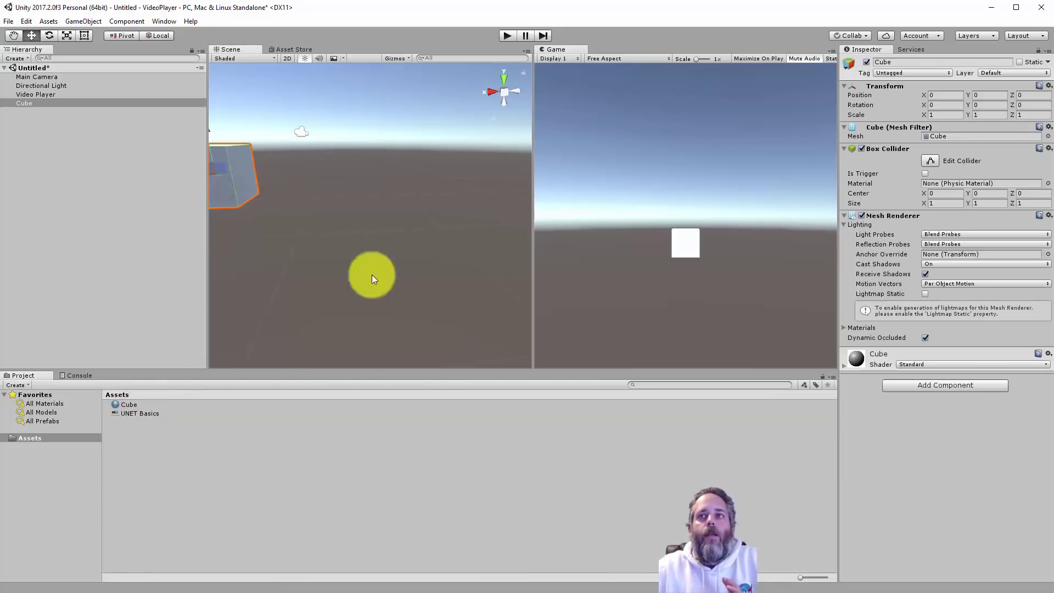
Step: Try a red albedo on the Cube material, then undo it back to white
left_click(864, 365)
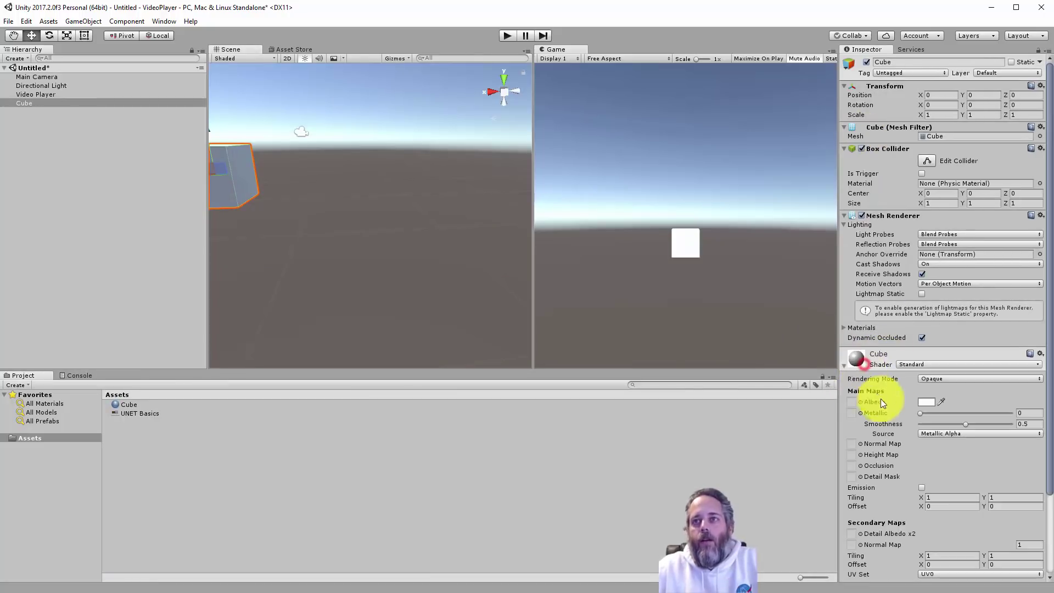
left_click(927, 401)
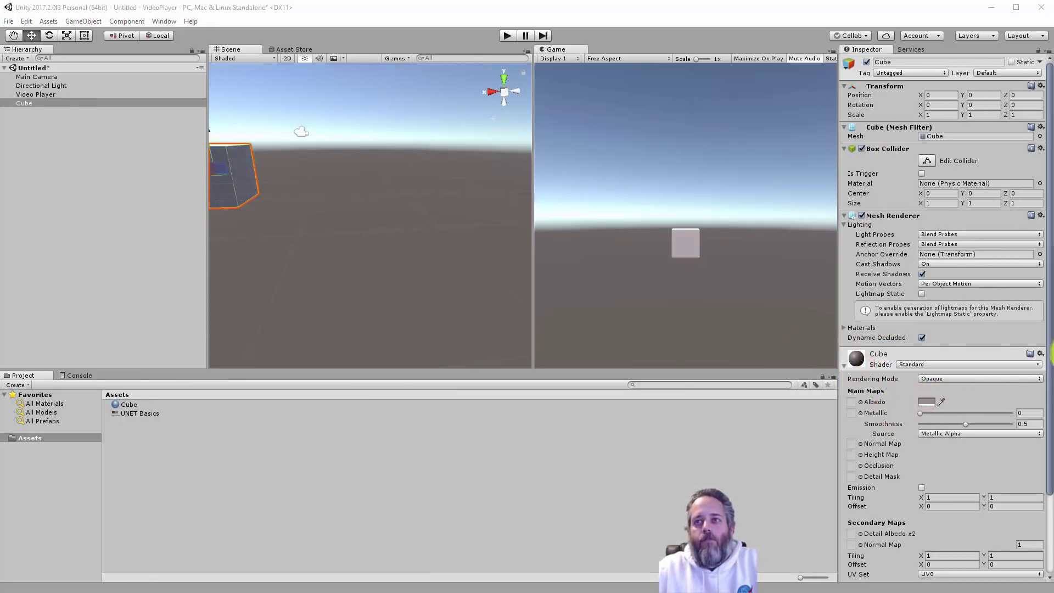
key("ctrl+z")
key("ctrl+y")
key("ctrl+z")
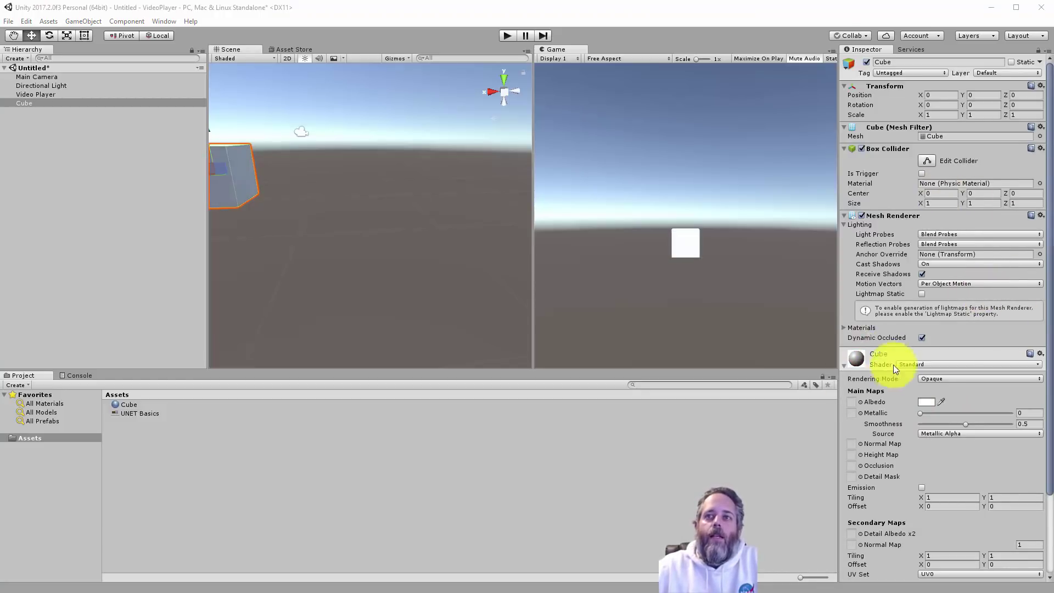
Step: Set the Video Player to Material Override with the Cube as its renderer, then enter Play mode
left_click(95, 168)
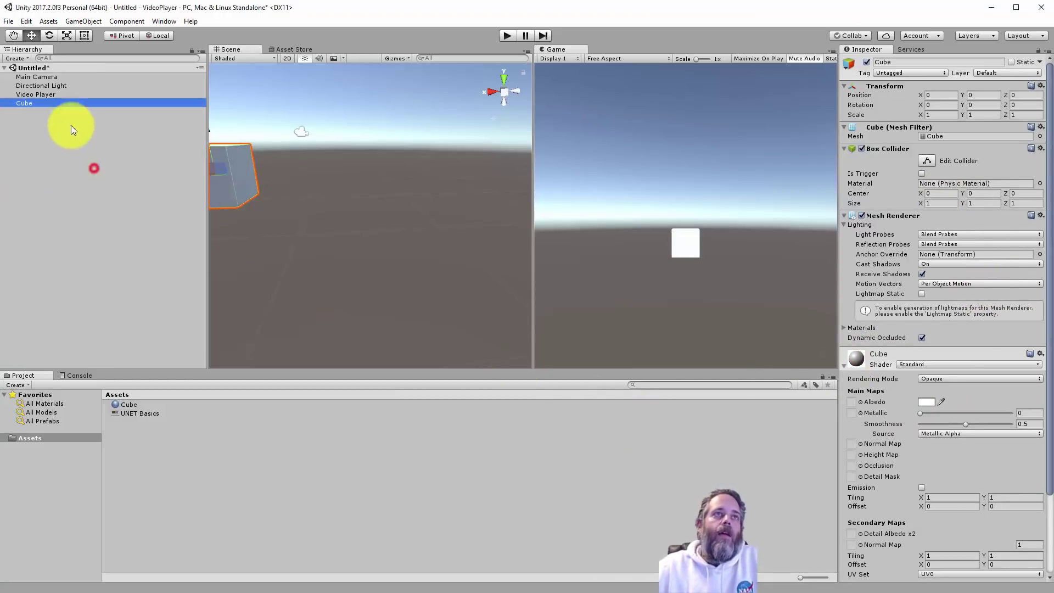
left_click(37, 94)
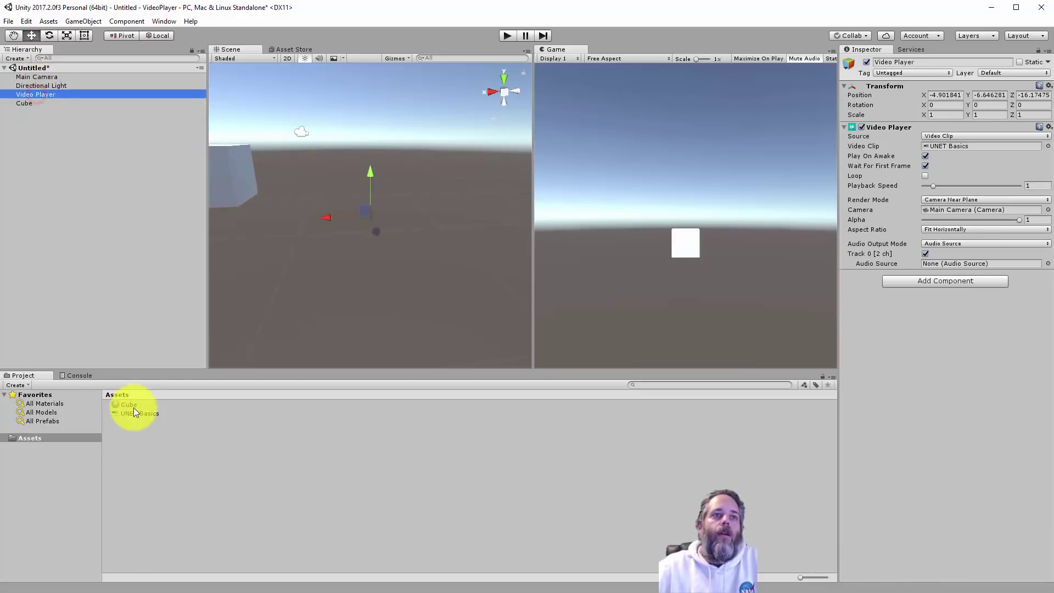
left_click(954, 199)
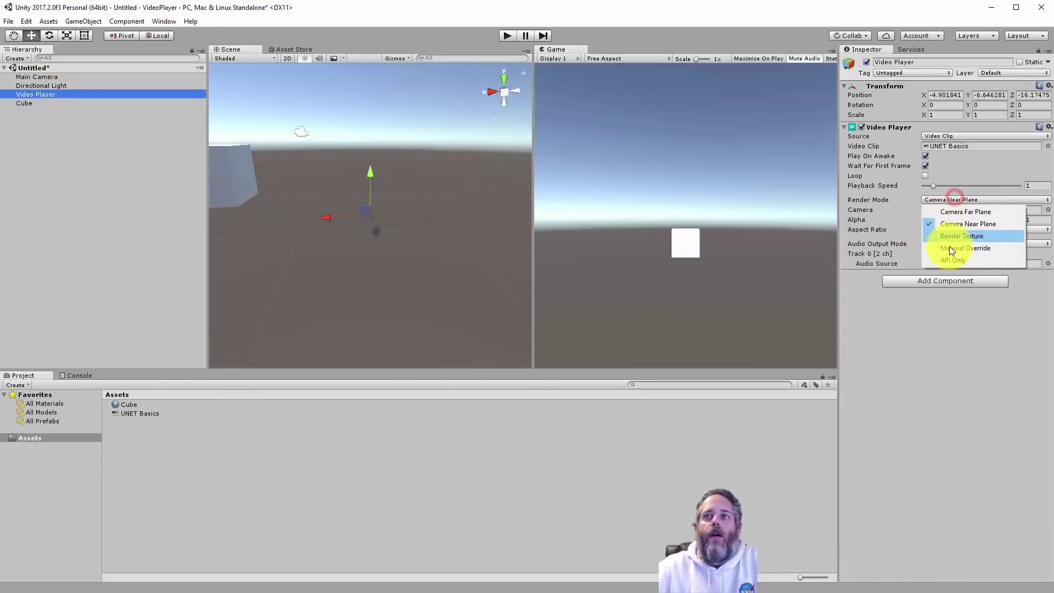
left_click(951, 248)
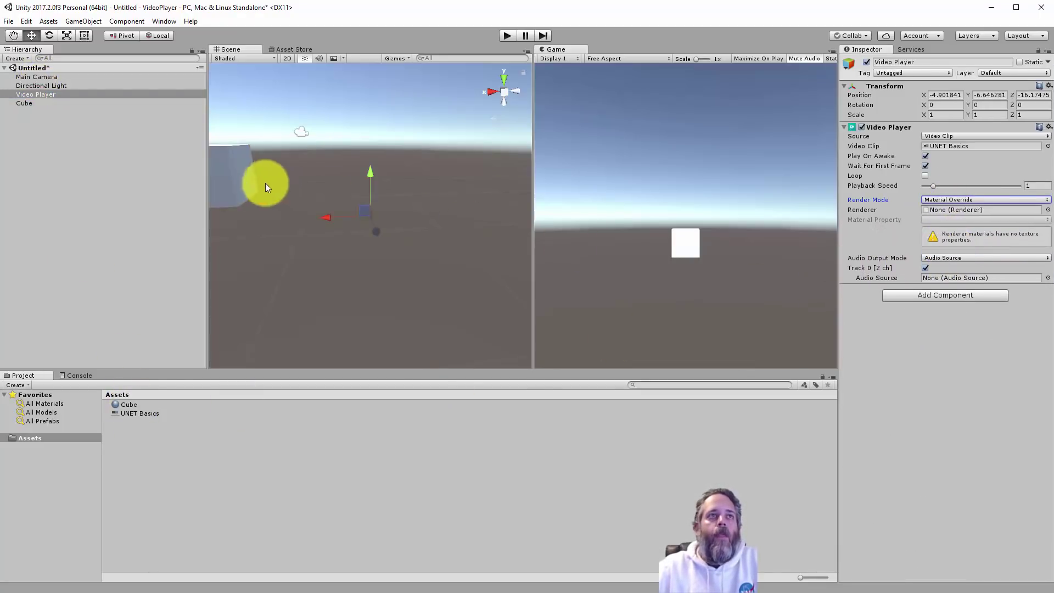
left_click_drag(25, 106, 947, 214)
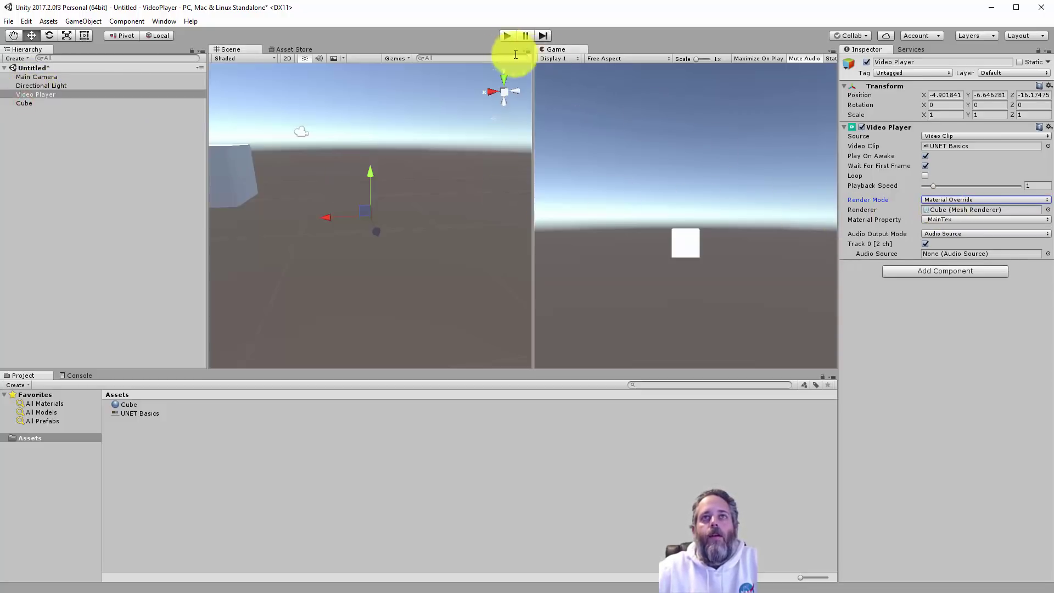
left_click(504, 38)
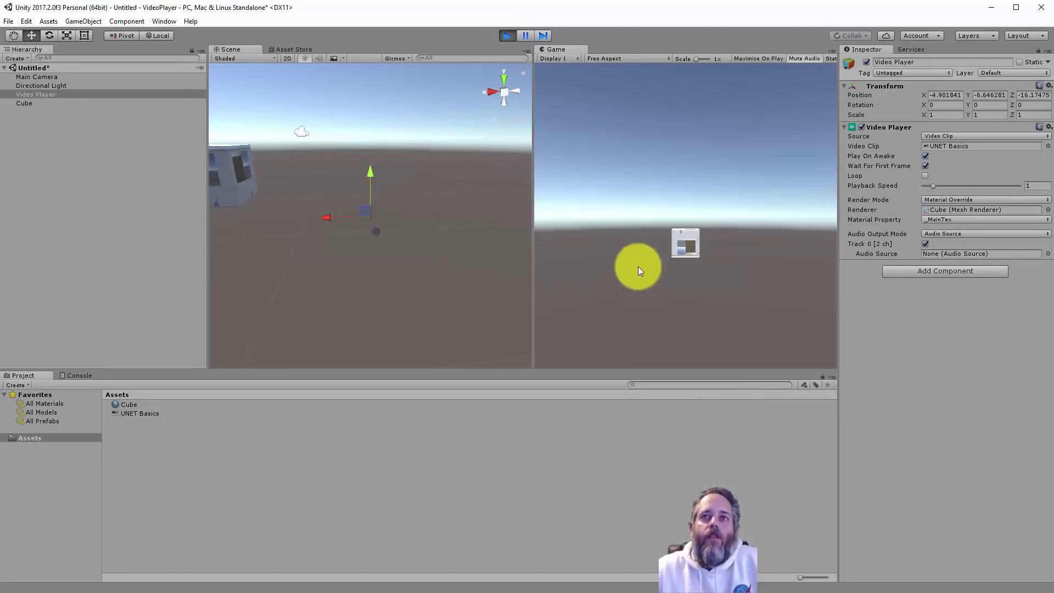
Step: Select the Cube and fly the Scene view close to view the video on its faces
right_click_drag(465, 195, 343, 186)
left_click(343, 190)
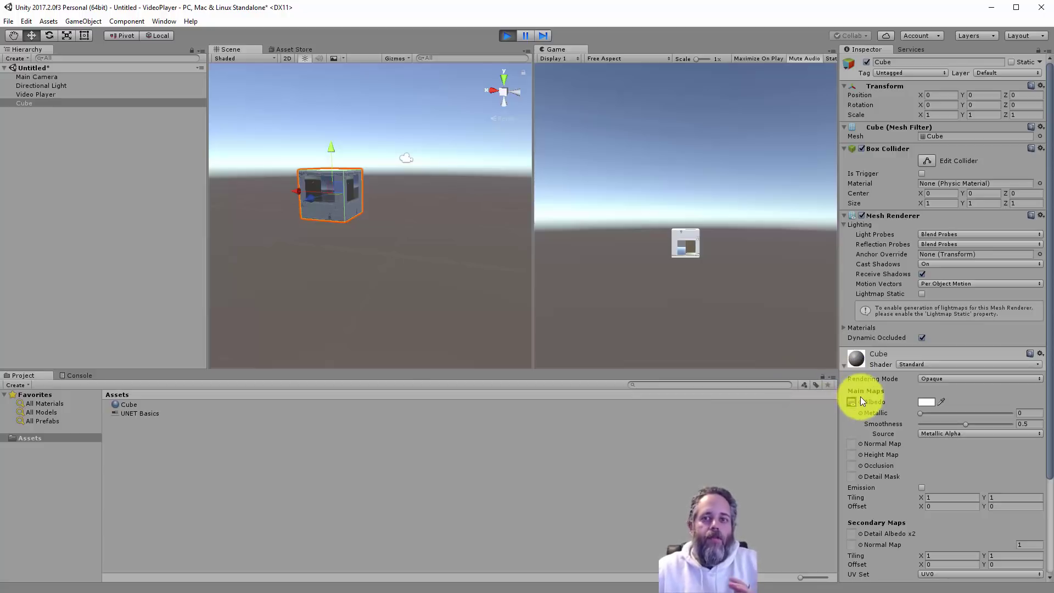
right_click_drag(470, 273, 386, 227)
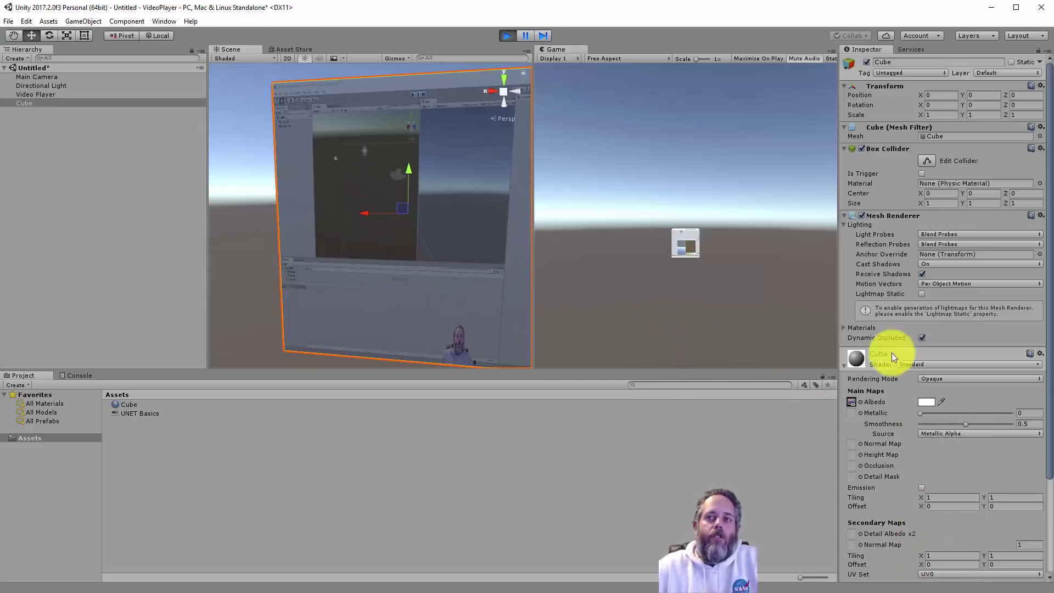
right_click_drag(431, 265, 345, 294)
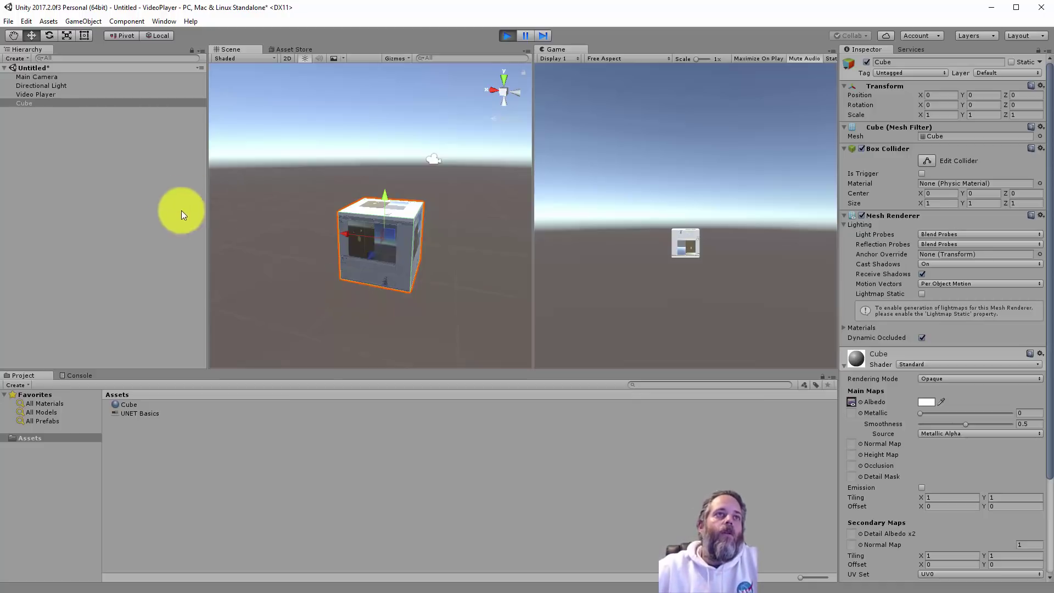
Step: Delete the Cube and add a Quad from GameObject > 3D Object
left_click(95, 103)
key("Delete")
left_click(90, 24)
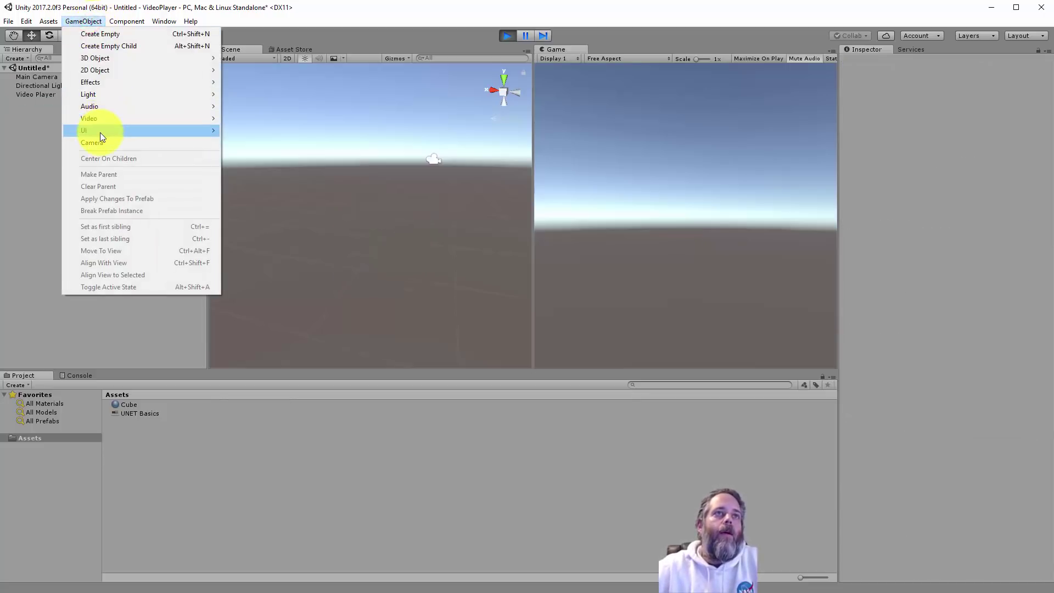
mouse_move(101, 130)
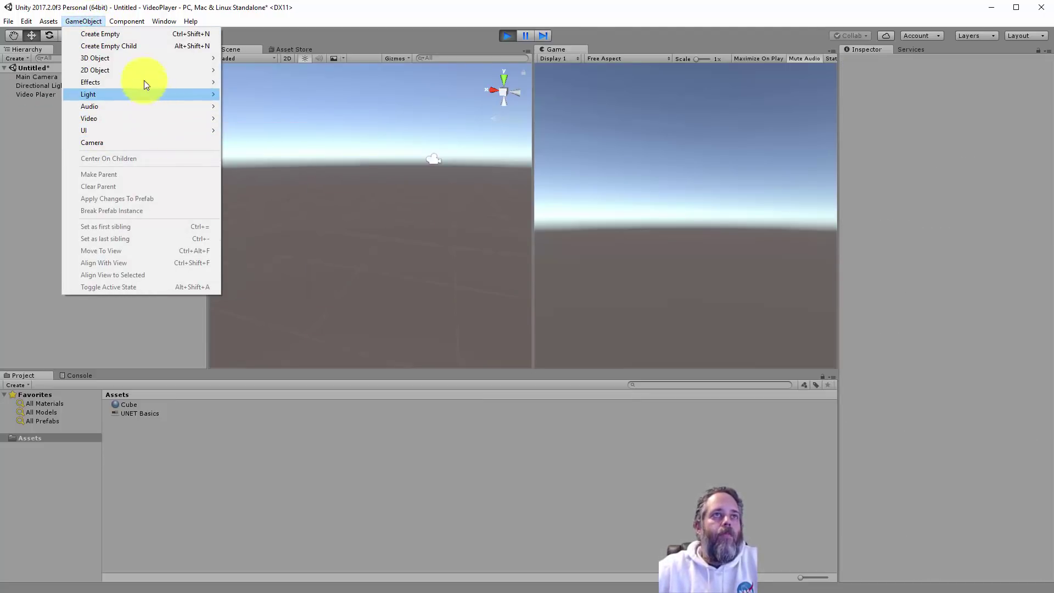
left_click(143, 58)
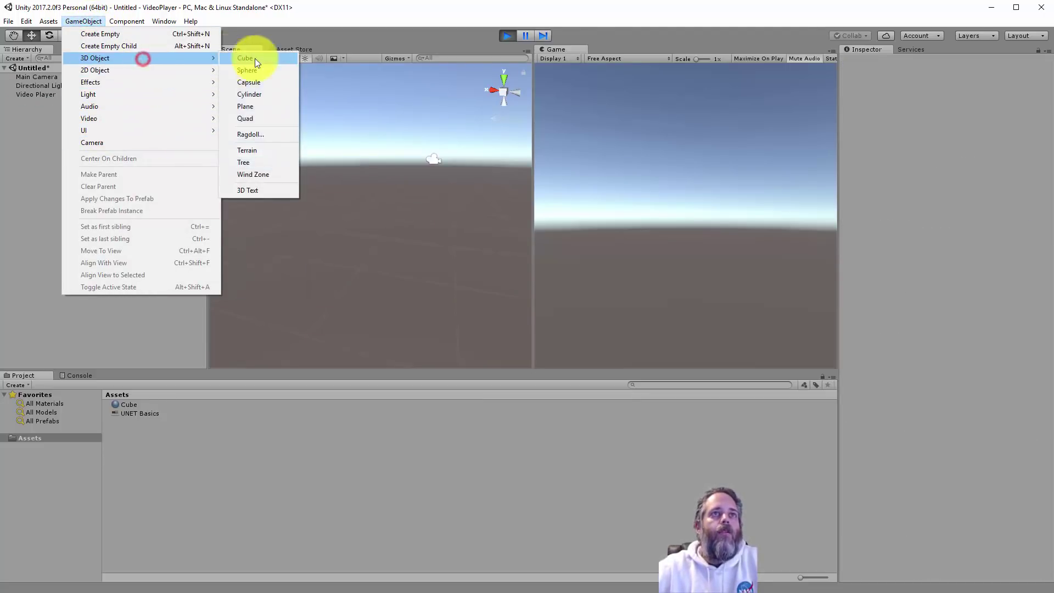
left_click(254, 118)
Step: Make the Quad the Video Player's render target
left_click_drag(378, 229, 960, 216, "alt")
left_click(28, 94)
left_click(359, 224)
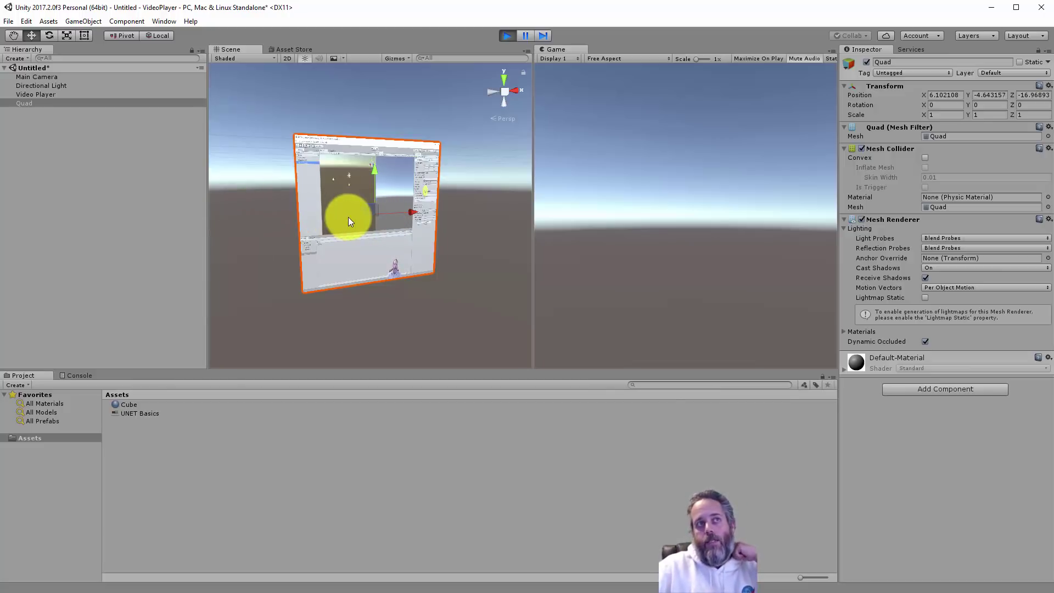
Step: Exit Play mode and add a Render Texture asset under the default name New Render Texture
left_click(506, 35)
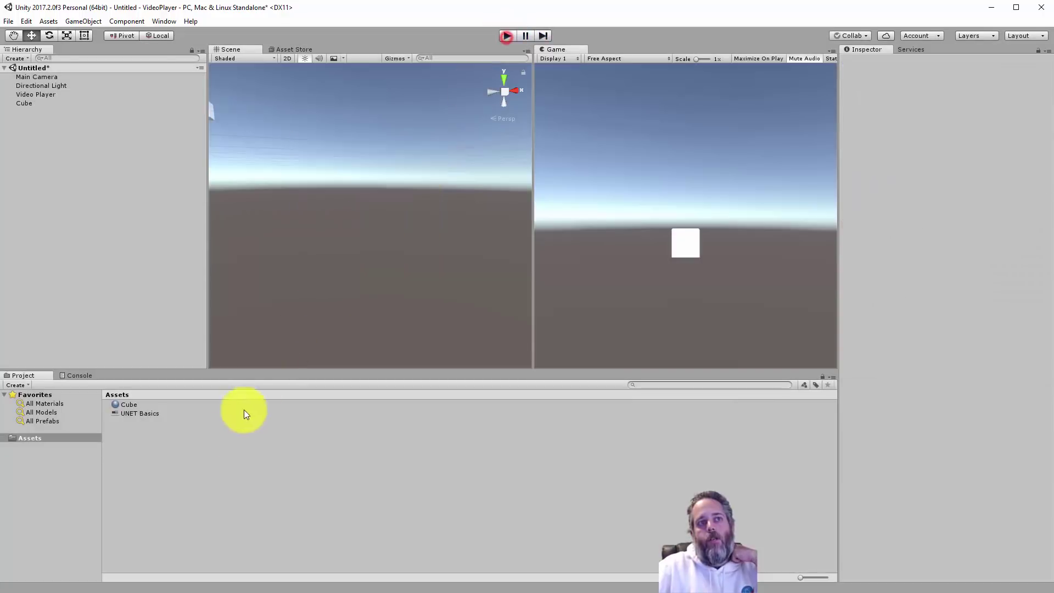
right_click(156, 434)
mouse_move(193, 445)
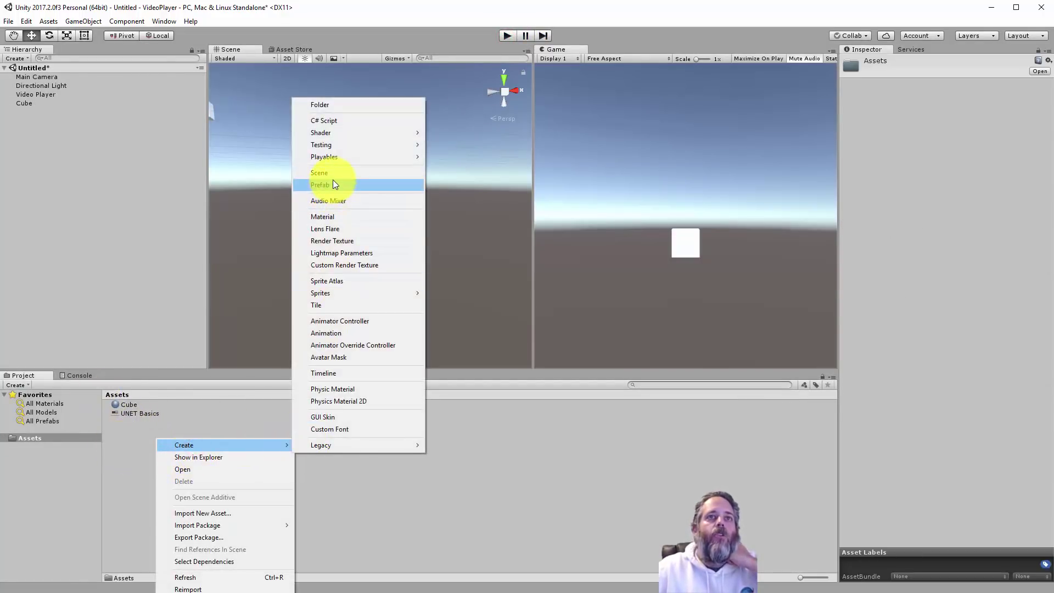
left_click(357, 242)
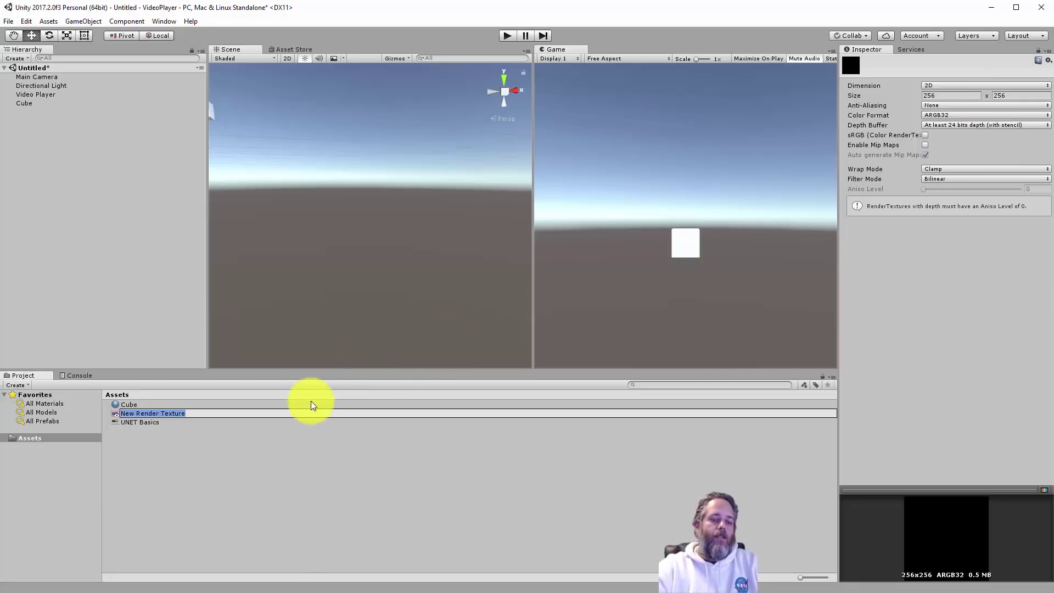
key("Return")
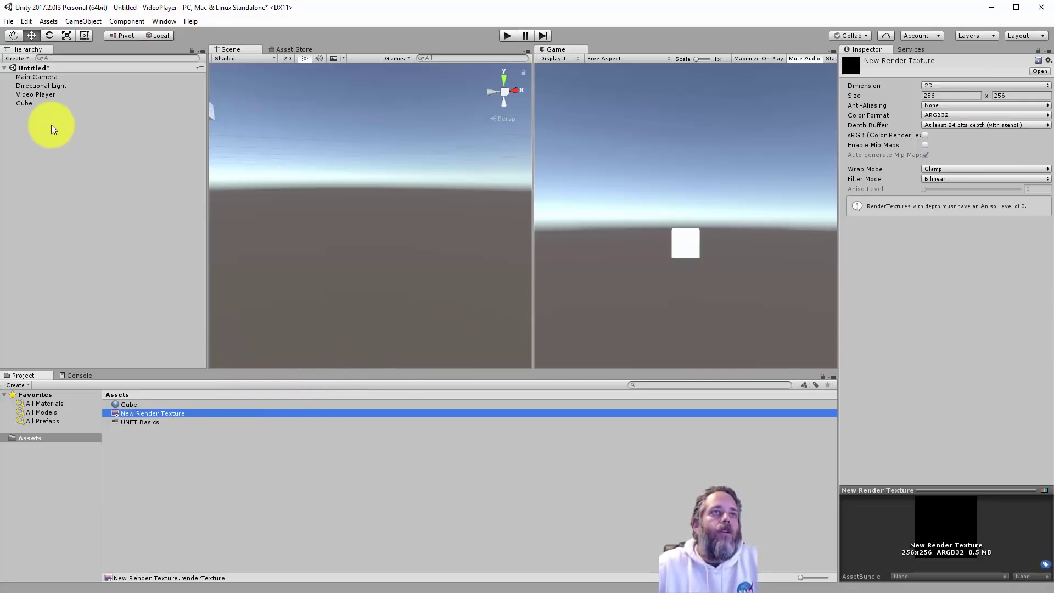
Step: Set Video Player's Render Mode to Render Texture, target New Render Texture, and check the Cube material
left_click(44, 96)
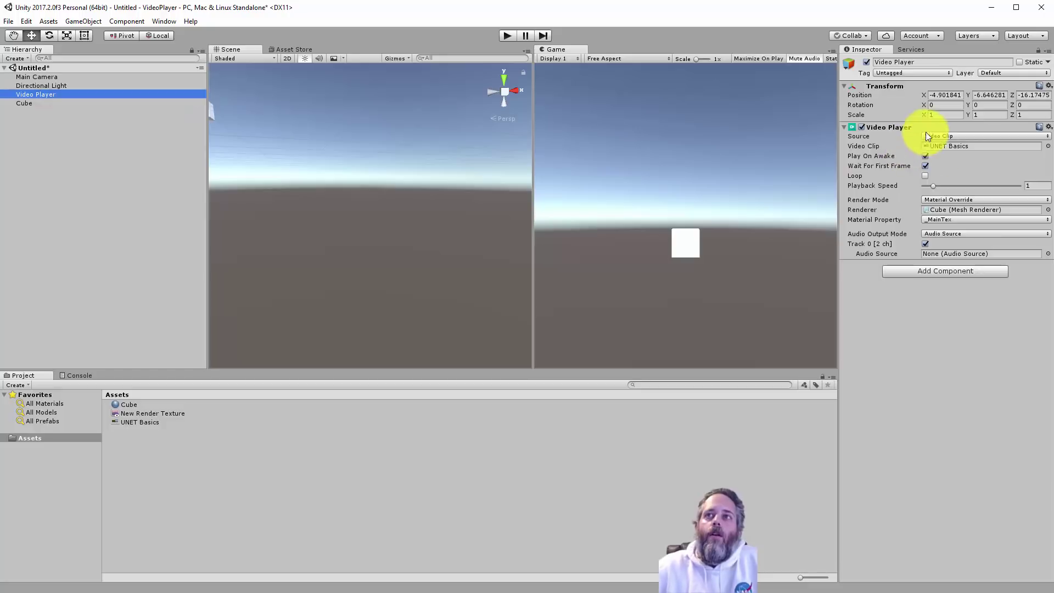
left_click(947, 200)
left_click(944, 235)
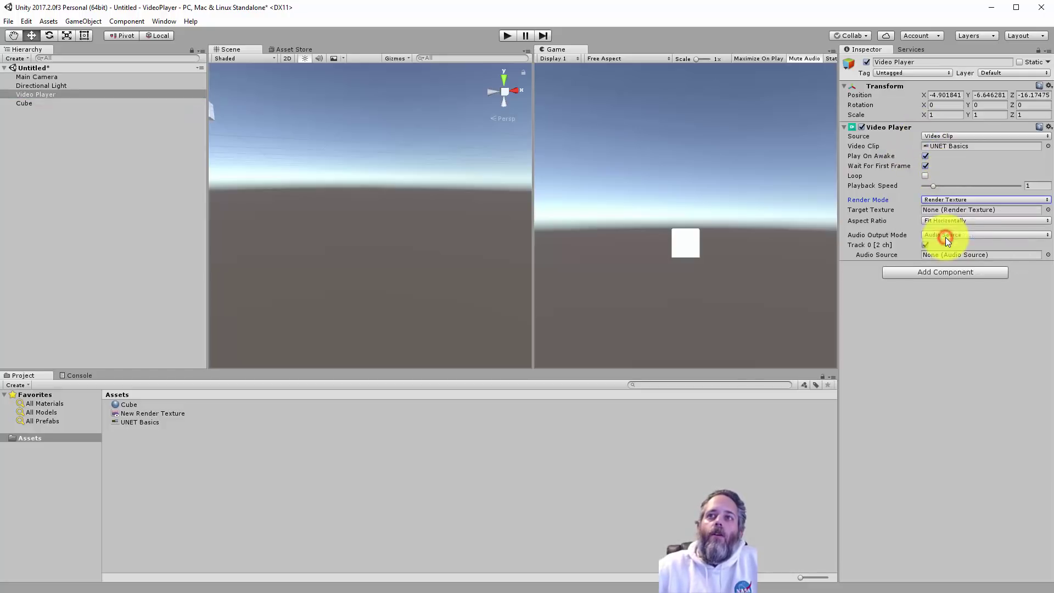
left_click_drag(151, 414, 936, 211)
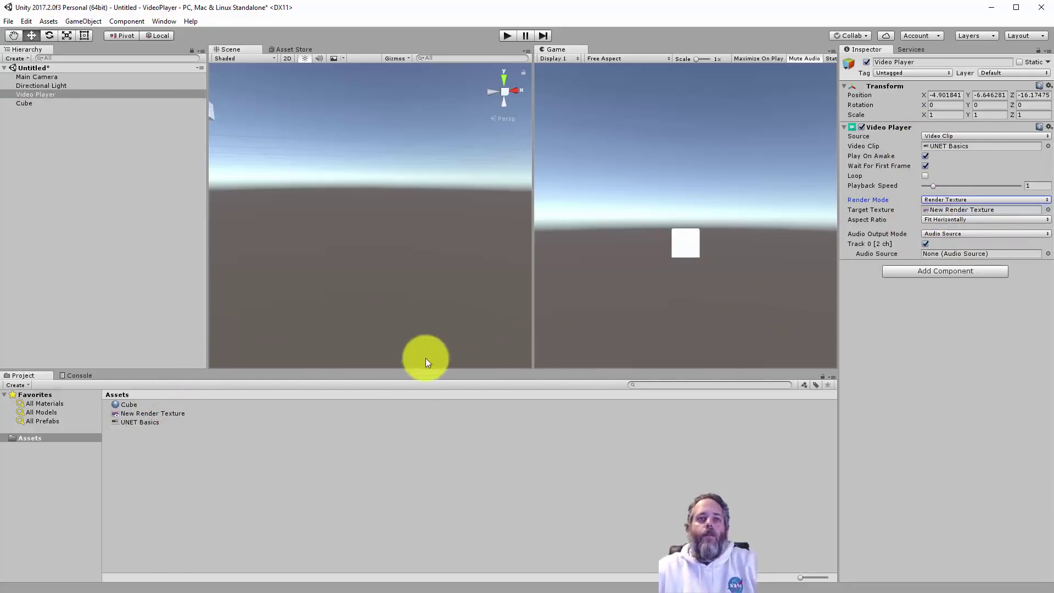
left_click(127, 404)
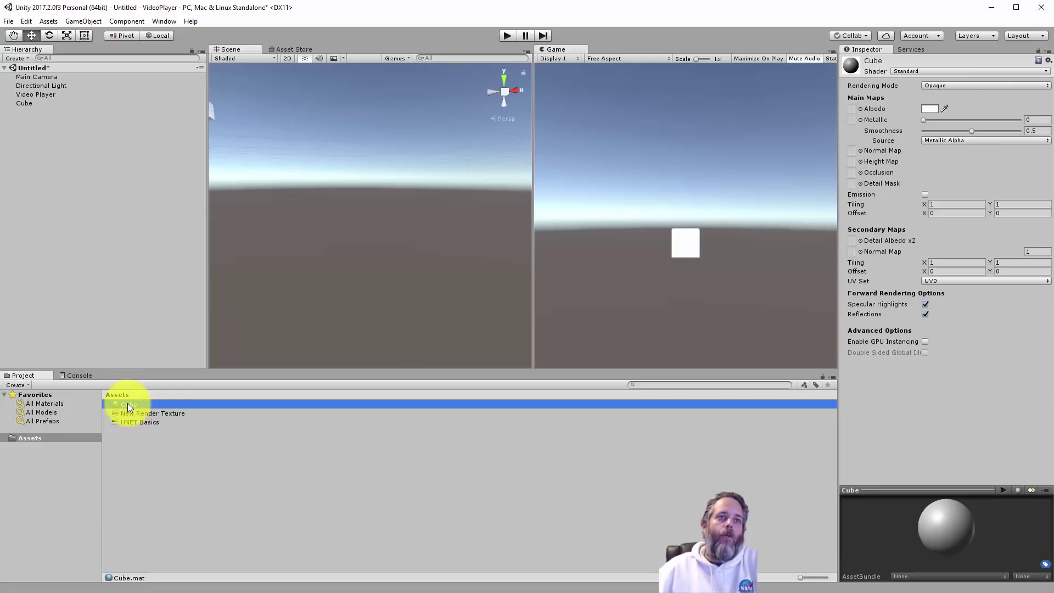
left_click(439, 457)
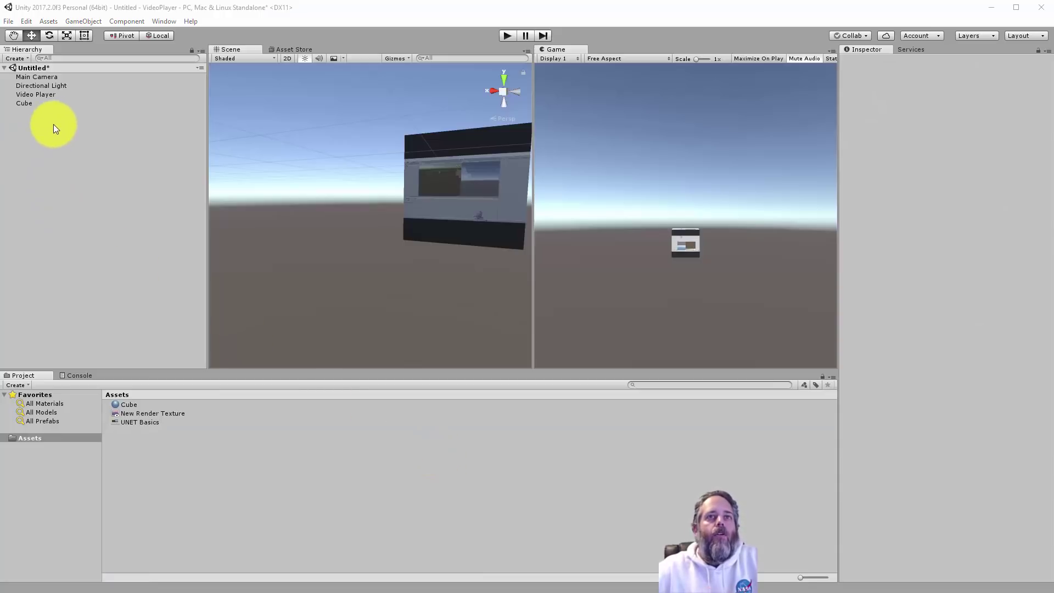
Step: Add a new VideoControl script component to the Video Player and open it in Visual Studio
left_click(42, 95)
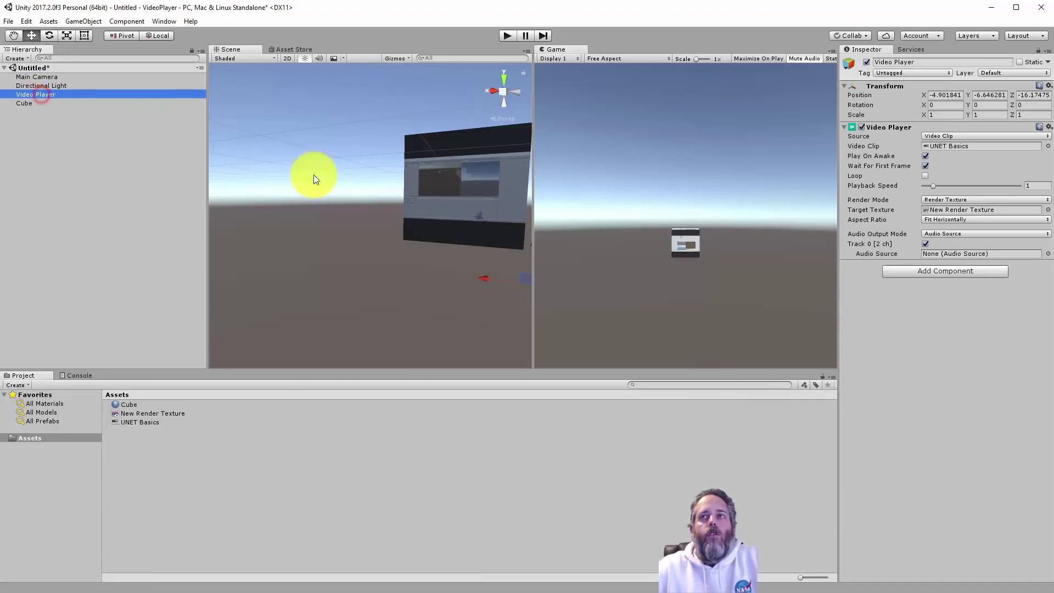
left_click(962, 273)
type("Video")
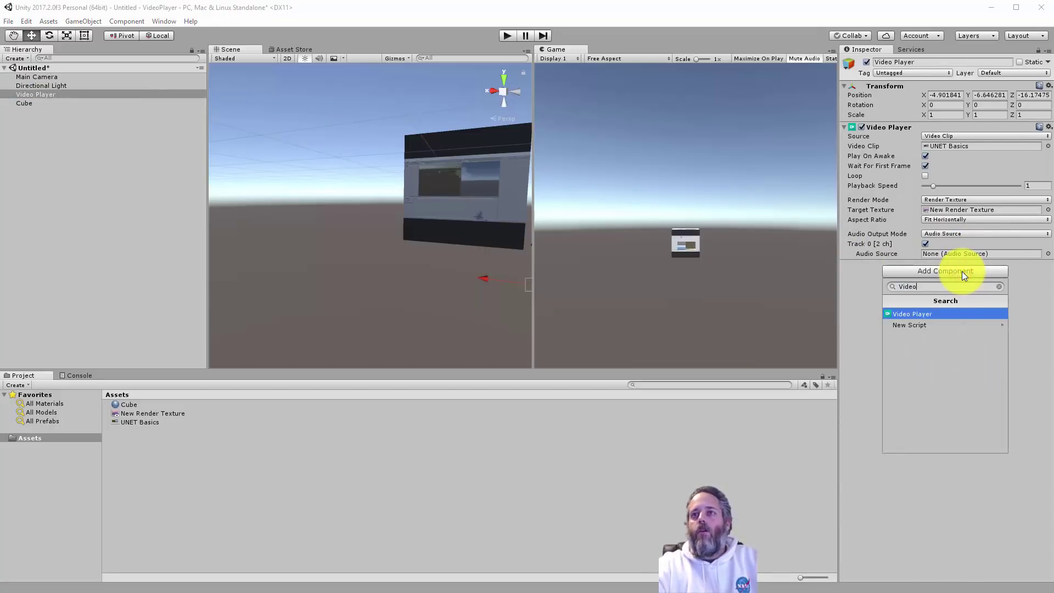
type("Control")
key("Return")
key("Return")
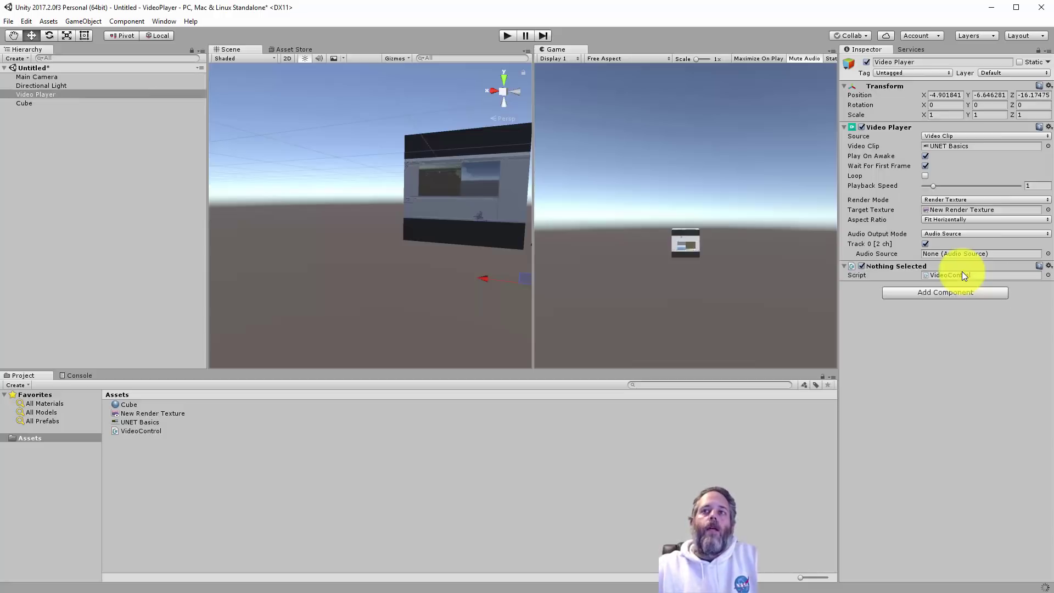
double_click(962, 275)
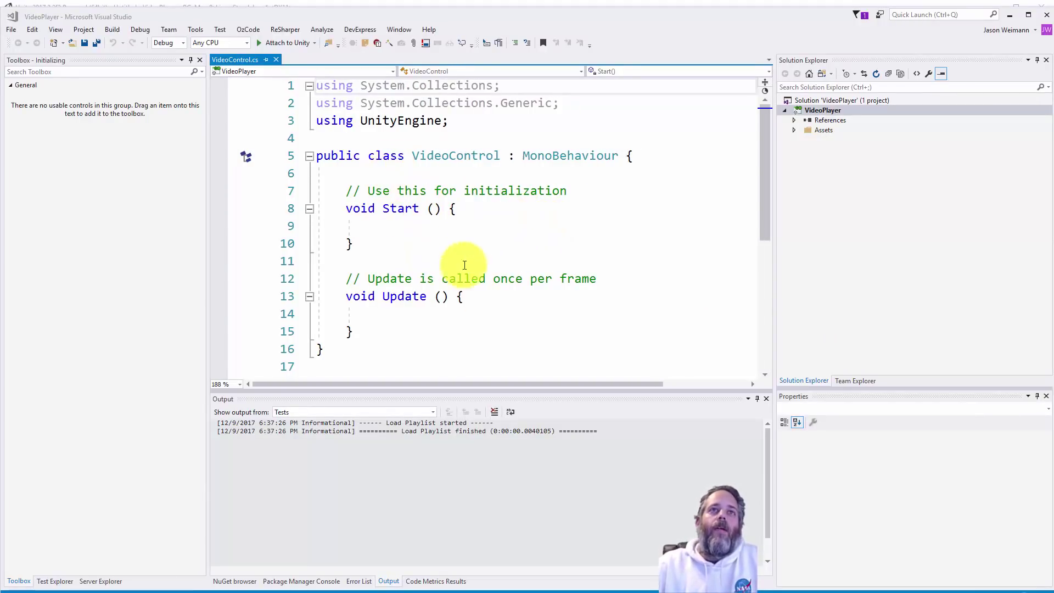
Step: Replace Start with an Awake method assigning videoPlayer = GetComponent<VideoPlayer>();
left_click(431, 230)
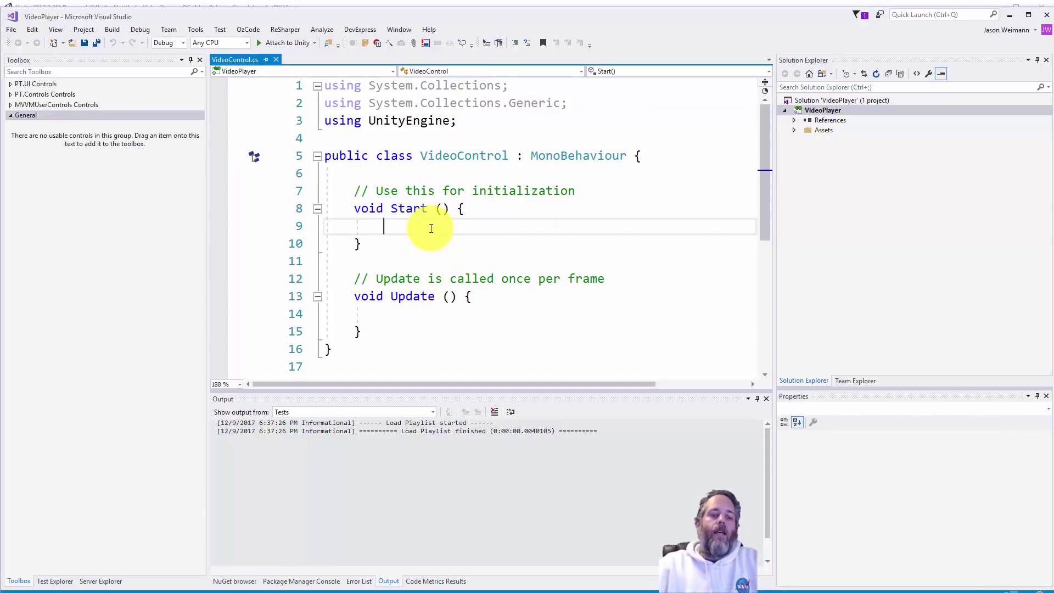
left_click_drag(394, 243, 343, 198)
key("Delete")
type("private void Awake()")
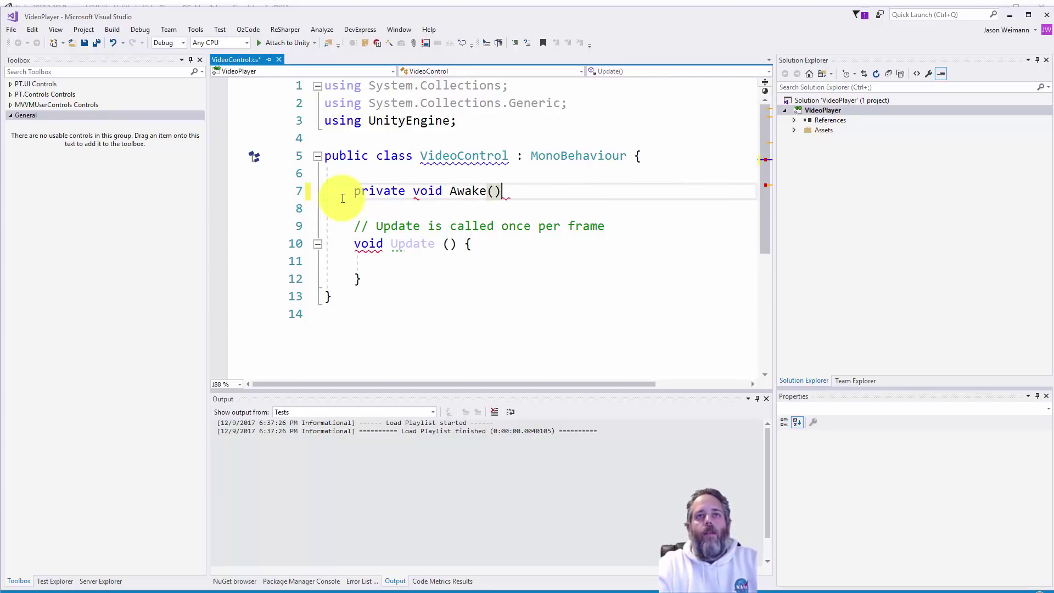
key("Return")
type("{")
key("Return")
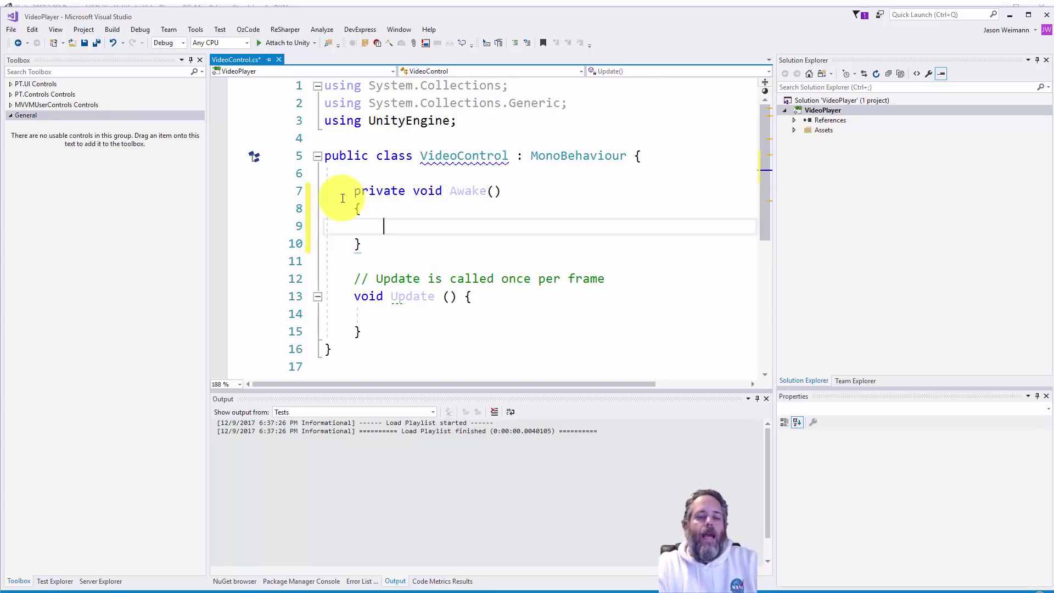
type("videoPlayer = GetCompon")
type("(<V")
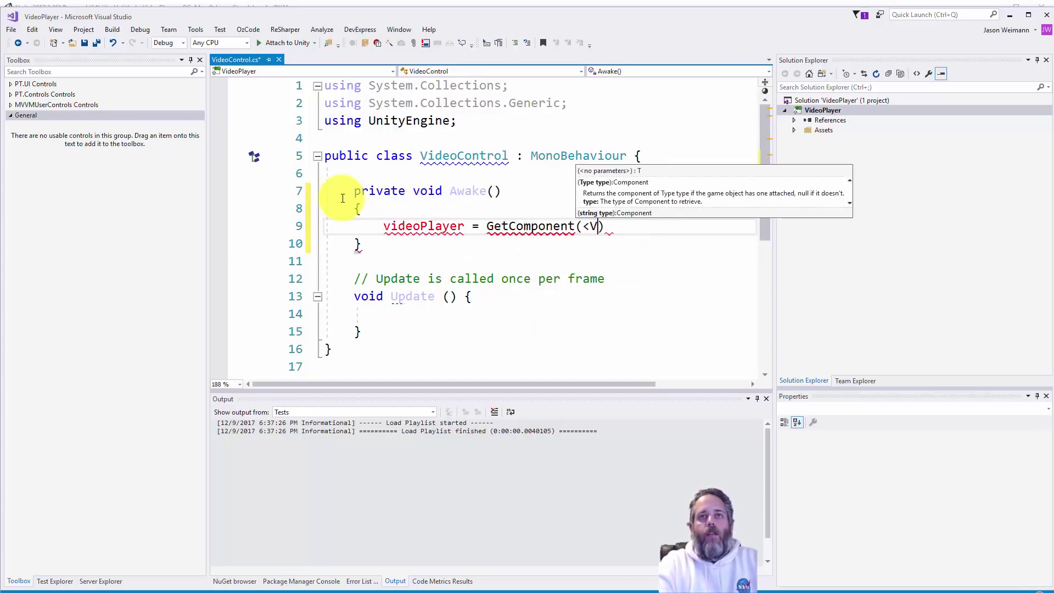
key("BackSpace")
type("<VideoPlayer>(")
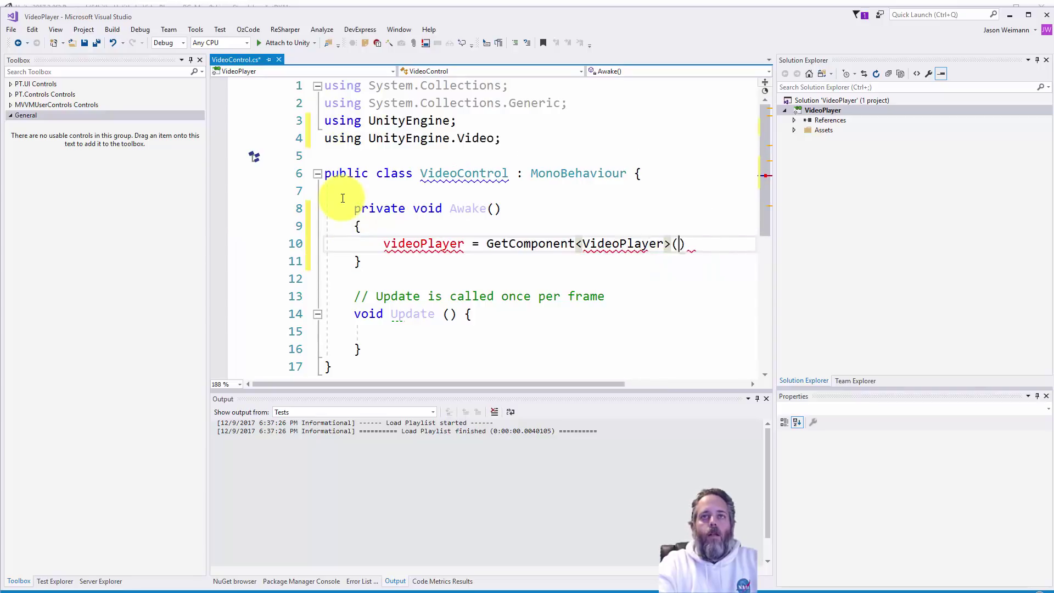
type(");")
Step: Use the quick fix to create videoPlayer as a private field
key("alt+Return")
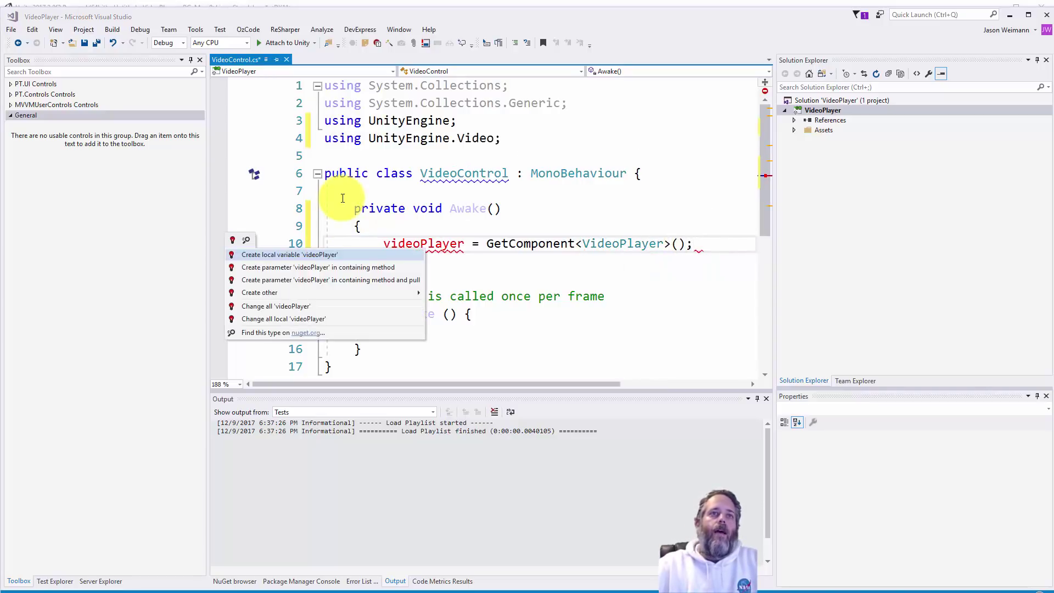
key("Down")
key("Down")
key("Down")
key("Right")
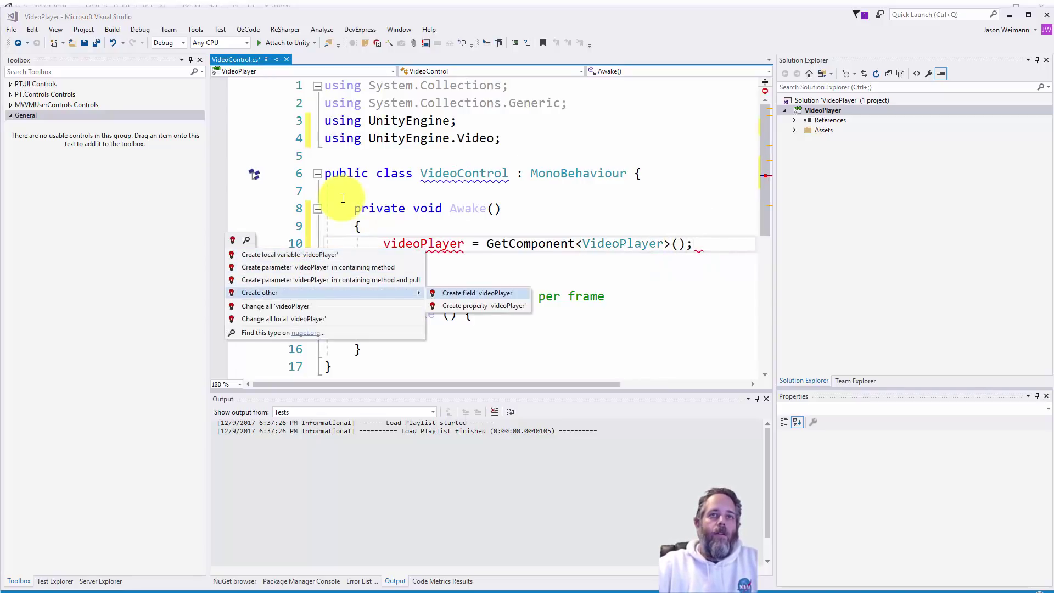
key("Return")
scroll(330, 220, "down", 1)
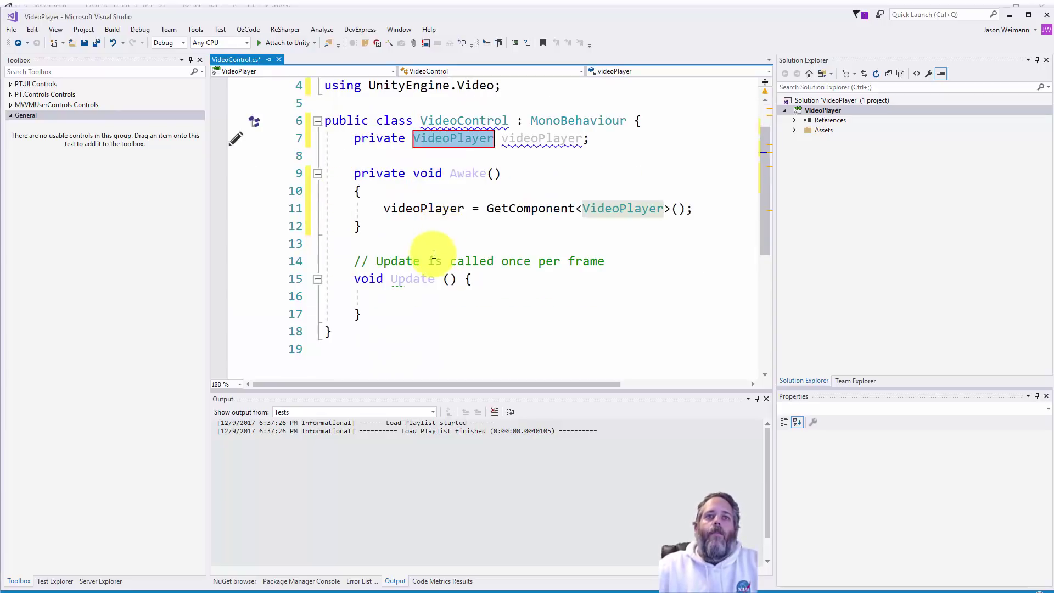
Step: Delete the Update comment and stray typed text, then save the script
left_click(382, 258)
key("Home")
key("shift+End")
key("Delete")
key("ctrl+s")
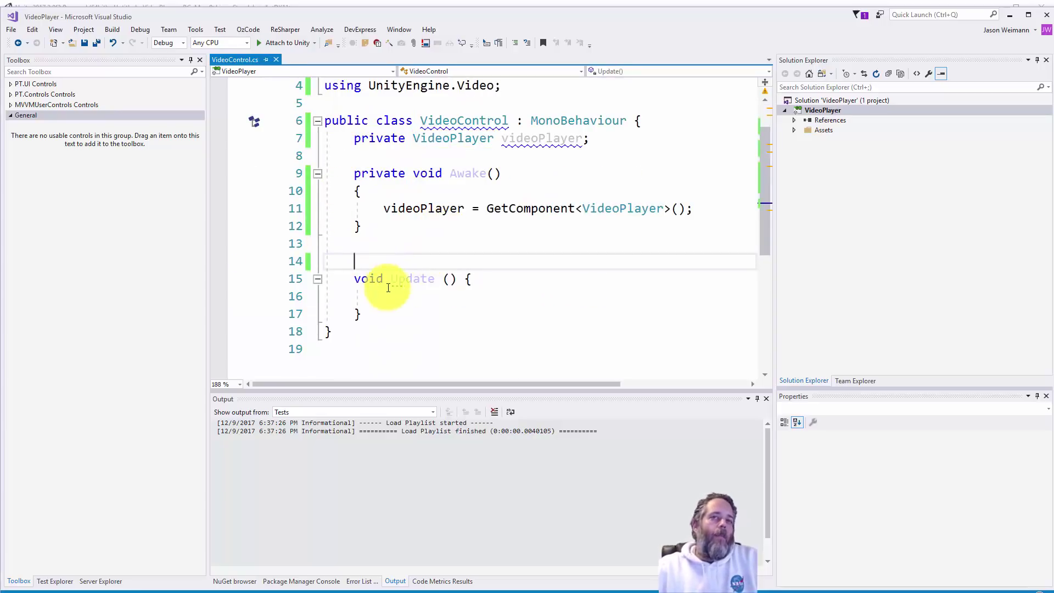
left_click(394, 297)
type("videplay")
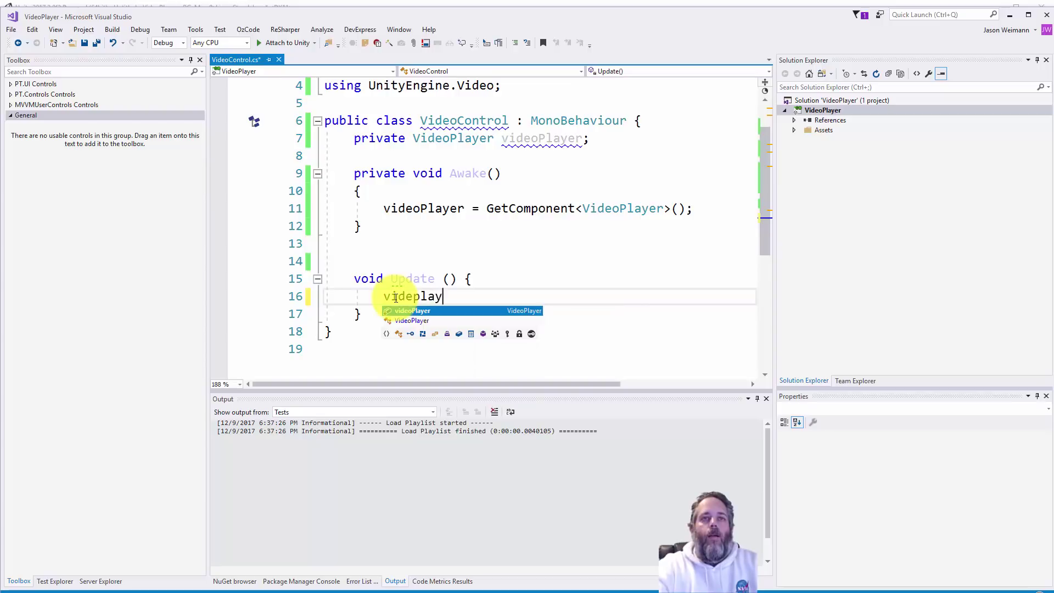
key("shift+Home")
key("Delete")
key("ctrl+s")
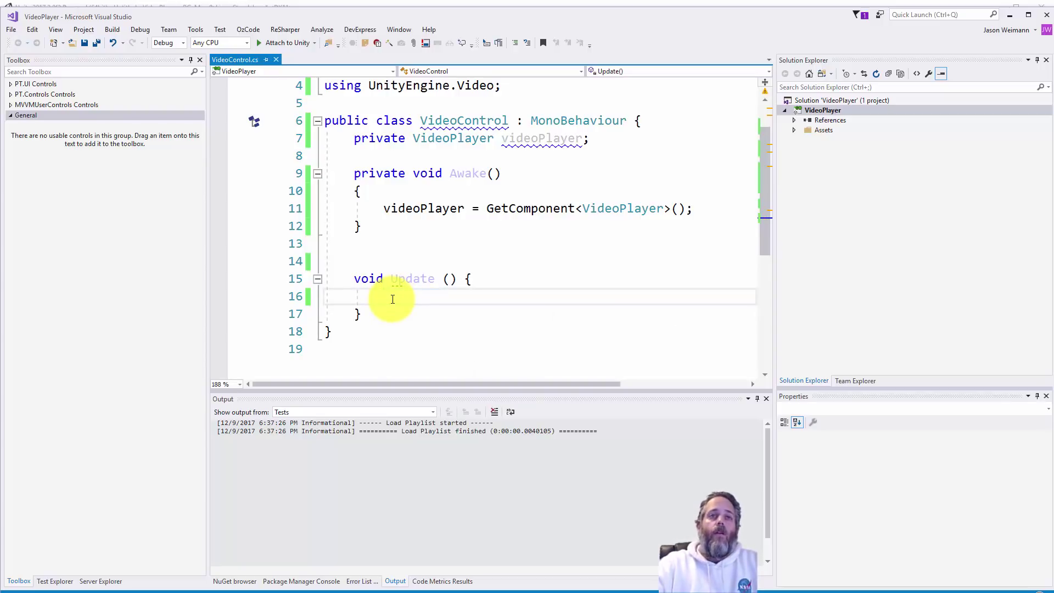
key("Up")
Step: Add a [SerializeField] private bool shouldPlay; field below the videoPlayer field
left_click(608, 141)
key("Return")
key("Return")
type("private bool i")
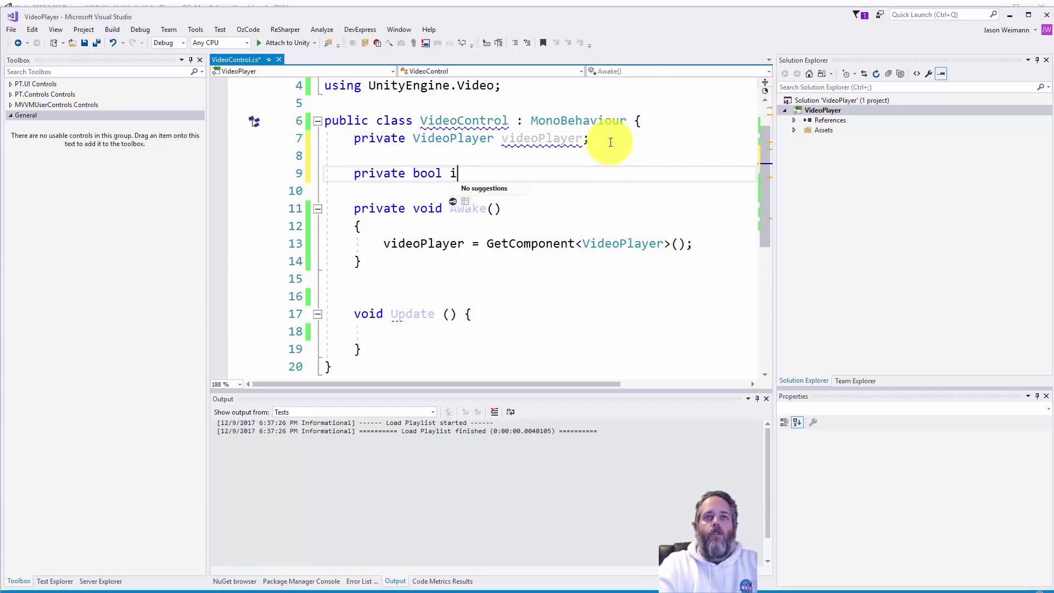
key("BackSpace")
type("shouldPlayer")
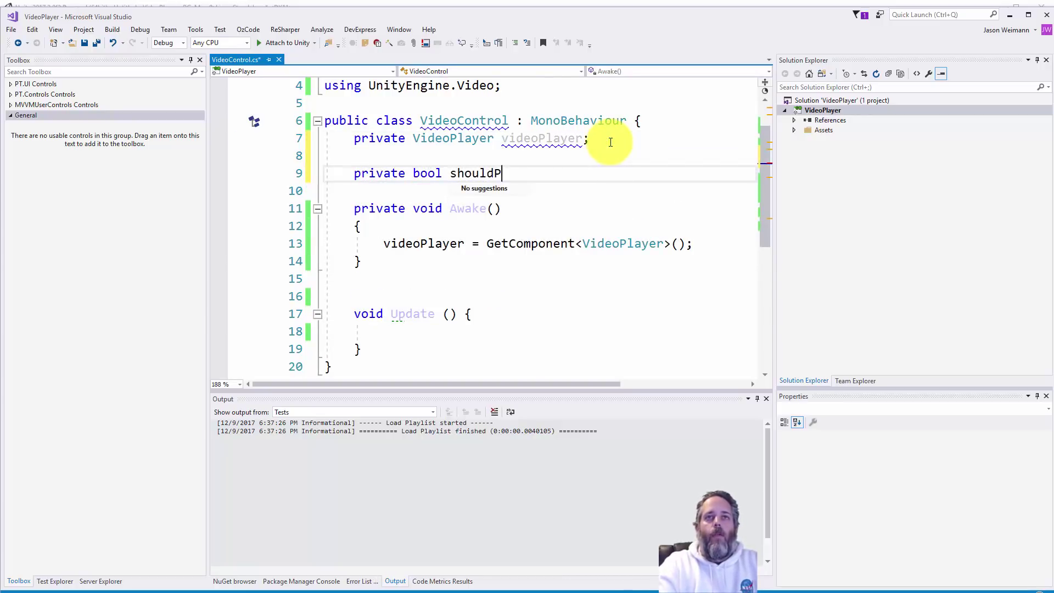
key("BackSpace")
type(";")
key("ctrl+Return")
type("[SerializeField")
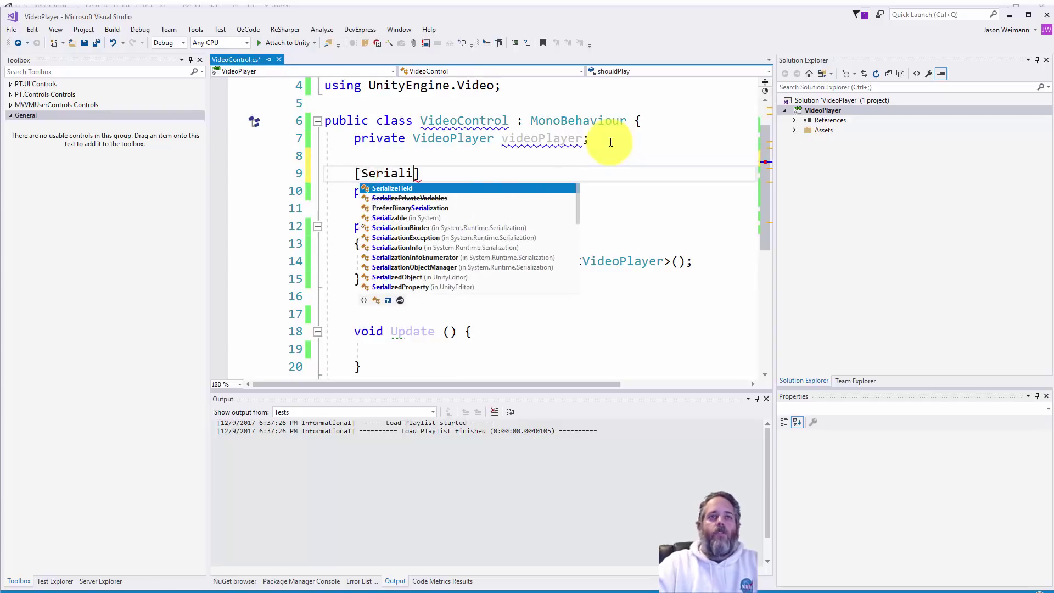
Step: Reformat the script to braces on new lines and resize panels to widen the editor
key("ctrl+k")
key("ctrl+d")
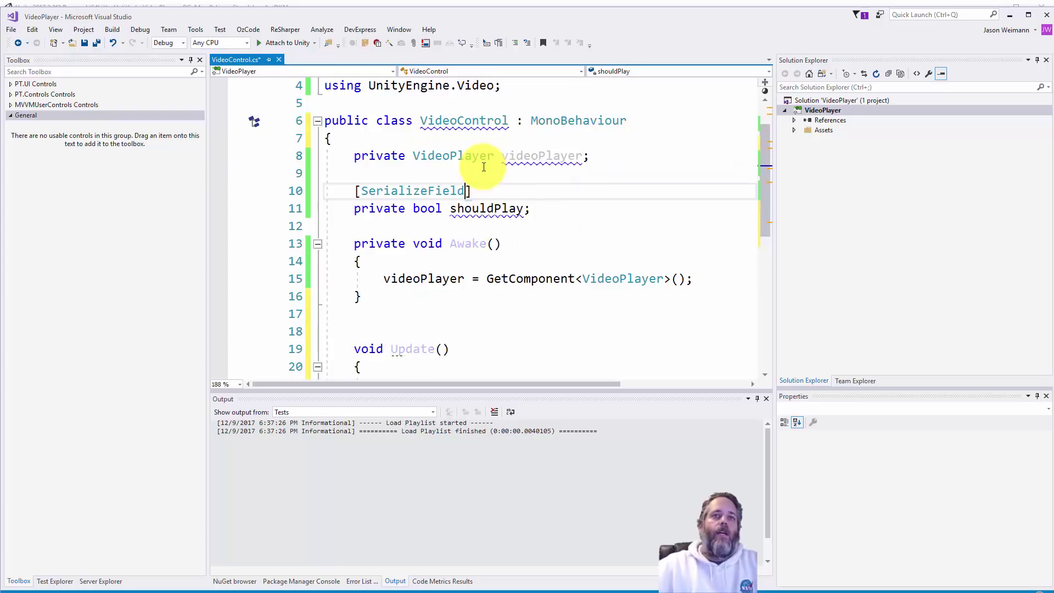
left_click_drag(580, 391, 631, 540)
left_click_drag(780, 528, 1007, 510)
left_click_drag(210, 497, 43, 494)
Step: In Update, write if (shouldPlay) followed by videoPlayer.Play();
left_click(306, 208)
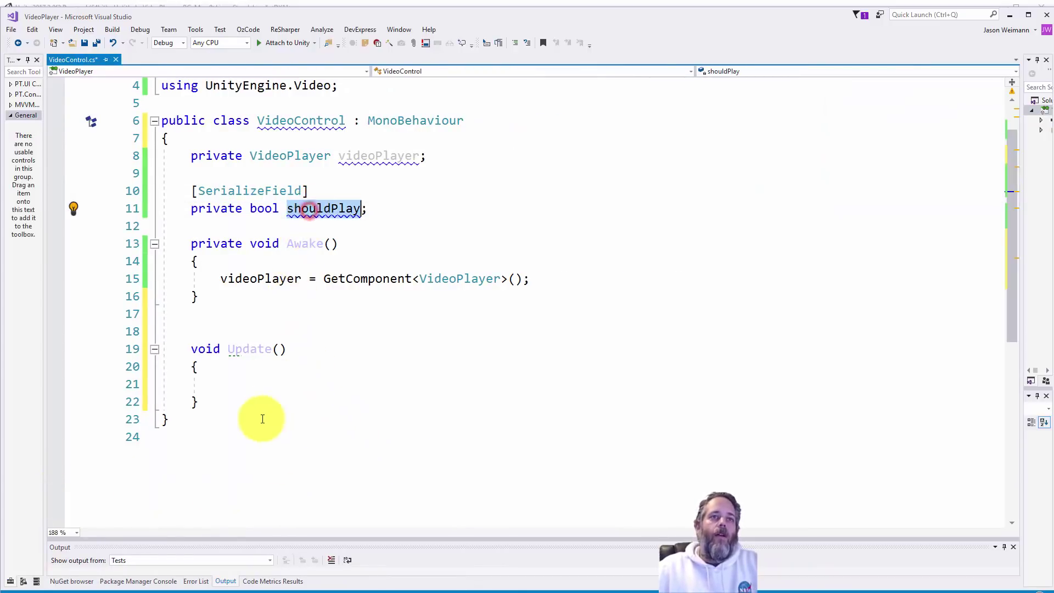
left_click(258, 383)
type("if (should")
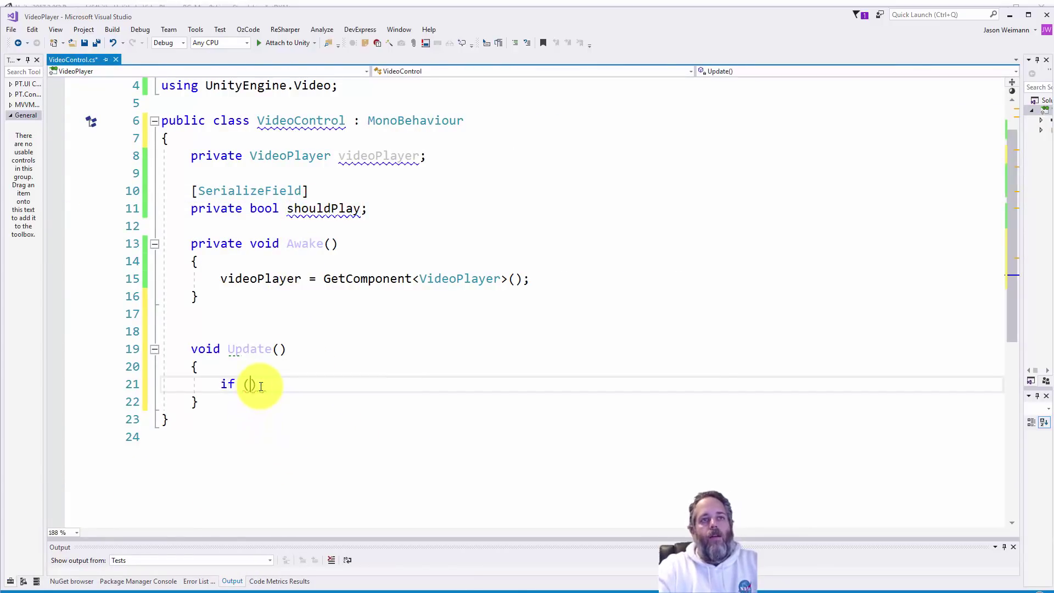
key("Tab")
type(")")
key("Return")
type("videp")
type(".play")
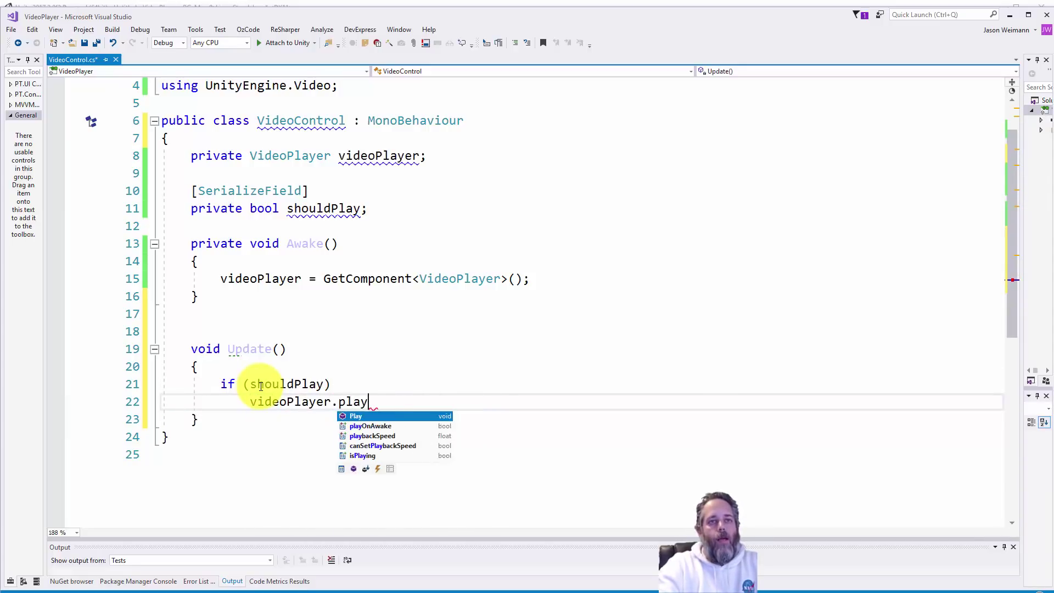
key("Tab")
Step: Add an else branch calling videoPlayer.Pause(); without braces, and save
key("Return")
type("else")
key("Return")
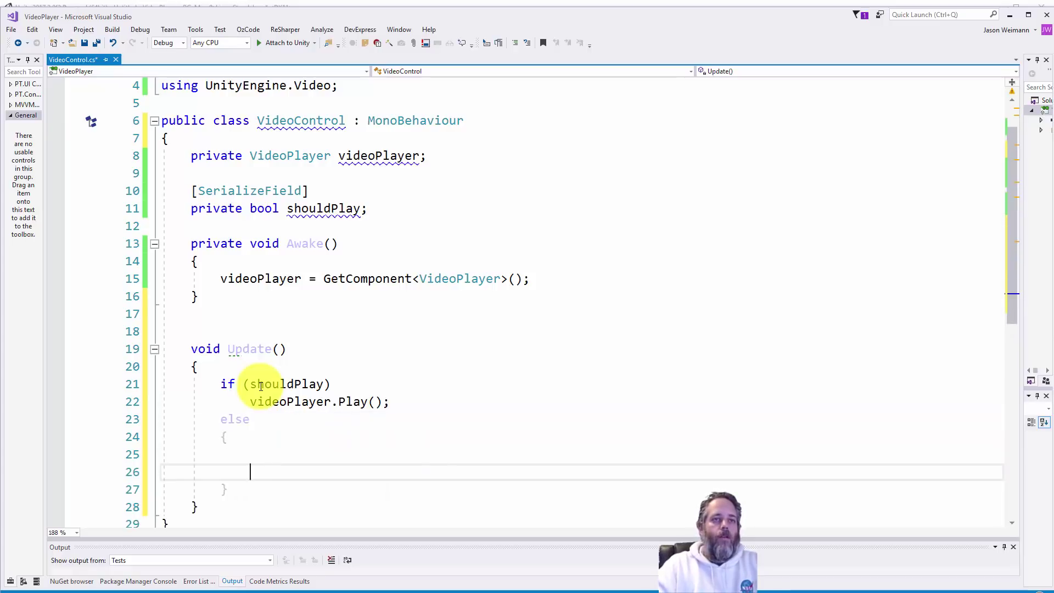
key("Up")
type("video.pau")
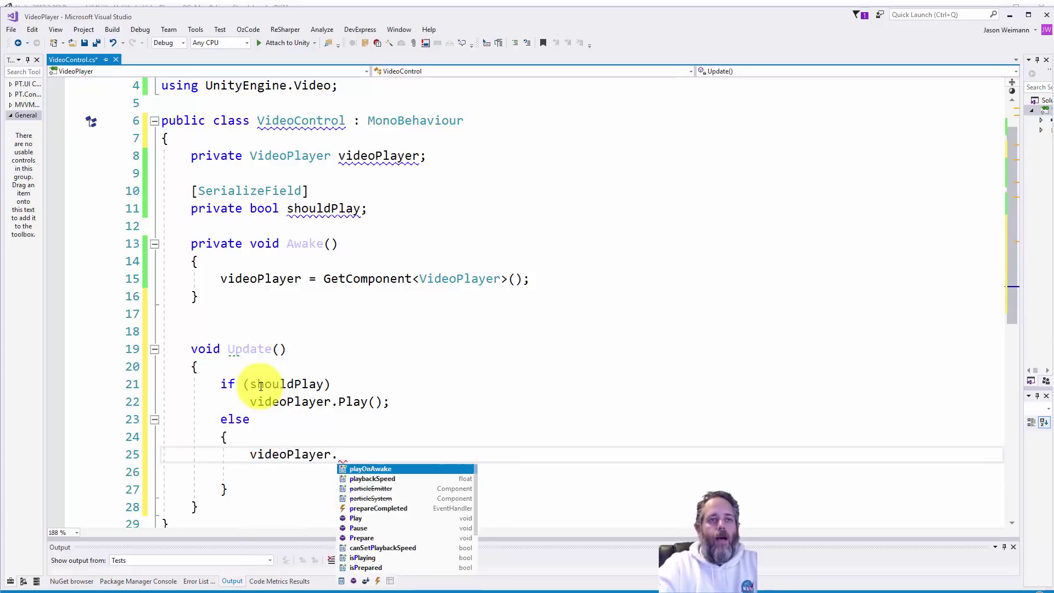
key("Tab")
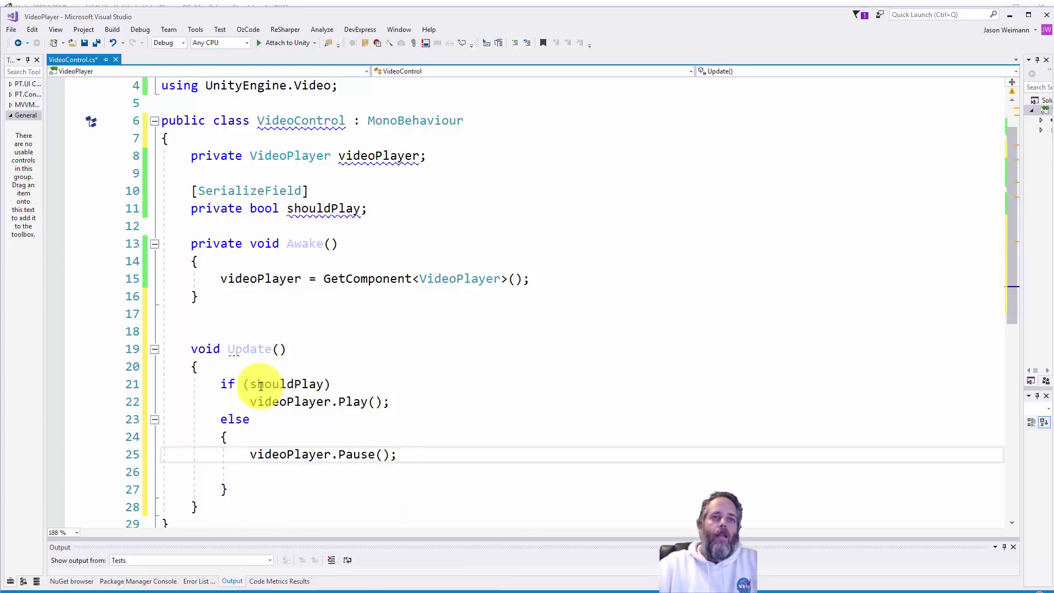
key("Up")
key("shift+Delete")
key("Down")
key("shift+Delete")
key("shift+Delete")
key("End")
key("ctrl+s")
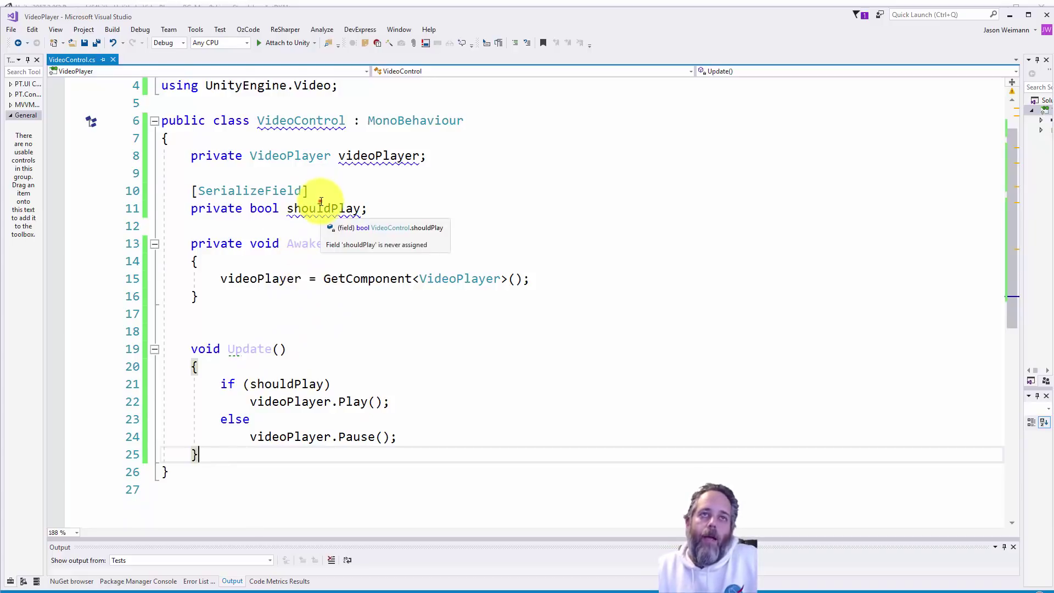
Step: Delete the extra blank line 17 in the script
left_click(320, 199)
left_click(246, 306)
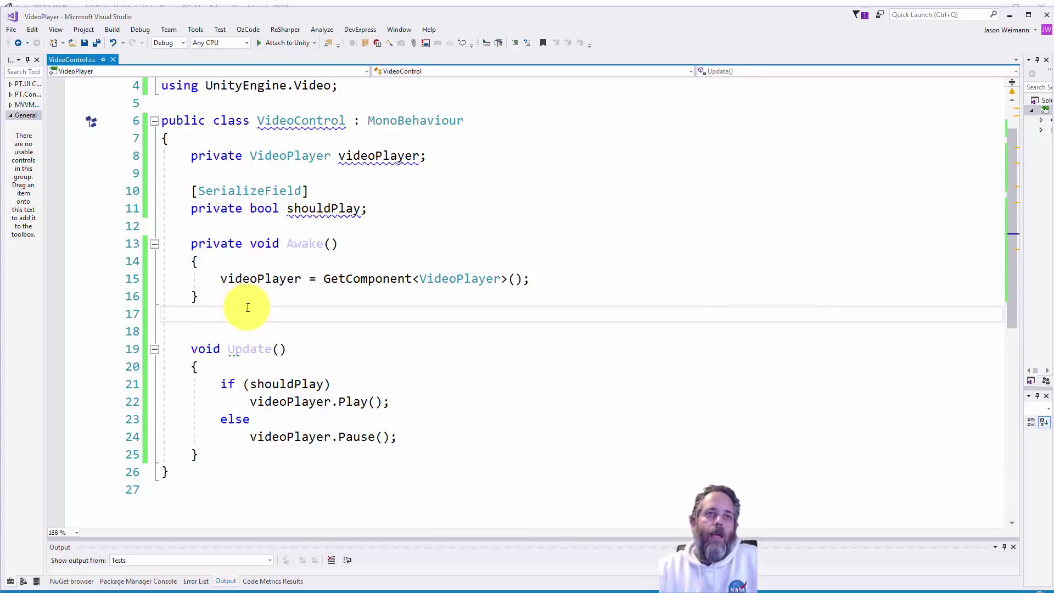
key("Delete")
Step: Browse videoPlayer members like time and frameCount, then discard the unfinished line and save
left_click(411, 419)
key("Return")
key("Return")
type("videoPlayer.t")
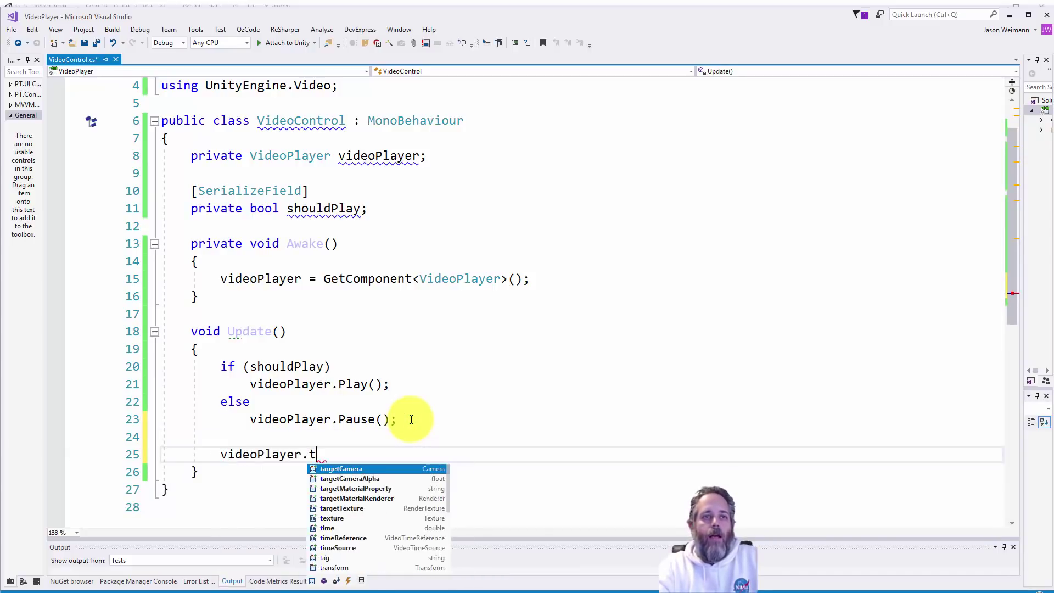
type("ime")
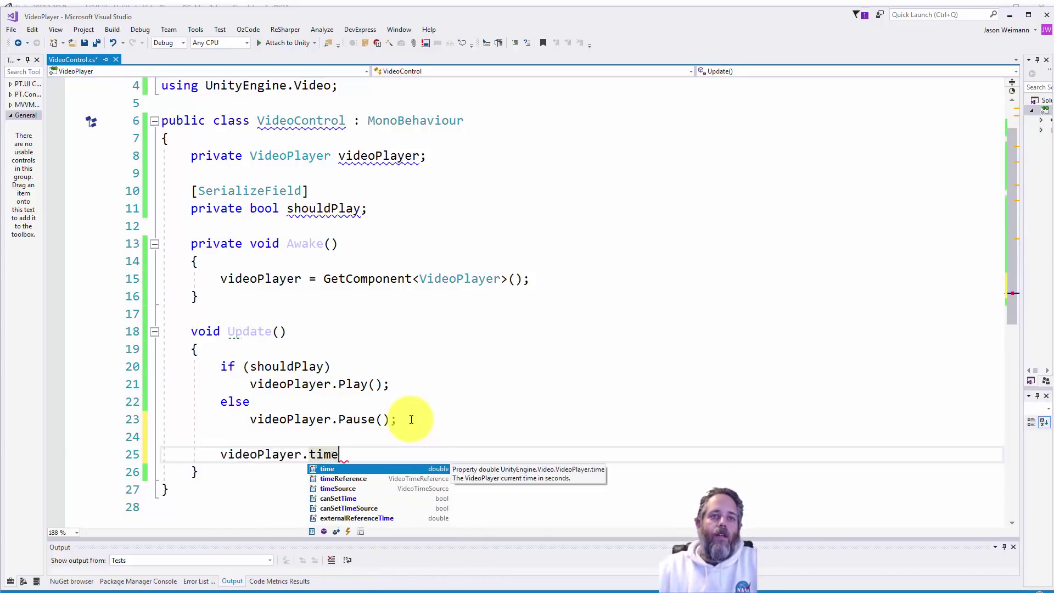
key("BackSpace")
key("BackSpace")
key("BackSpace")
key("BackSpace")
type("fa")
key("BackSpace")
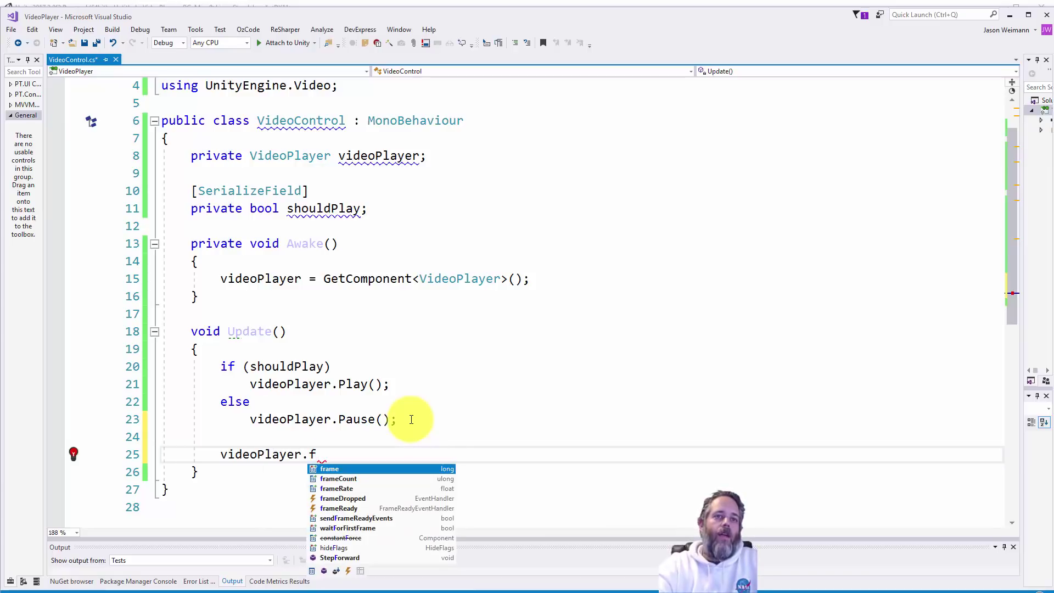
key("Down")
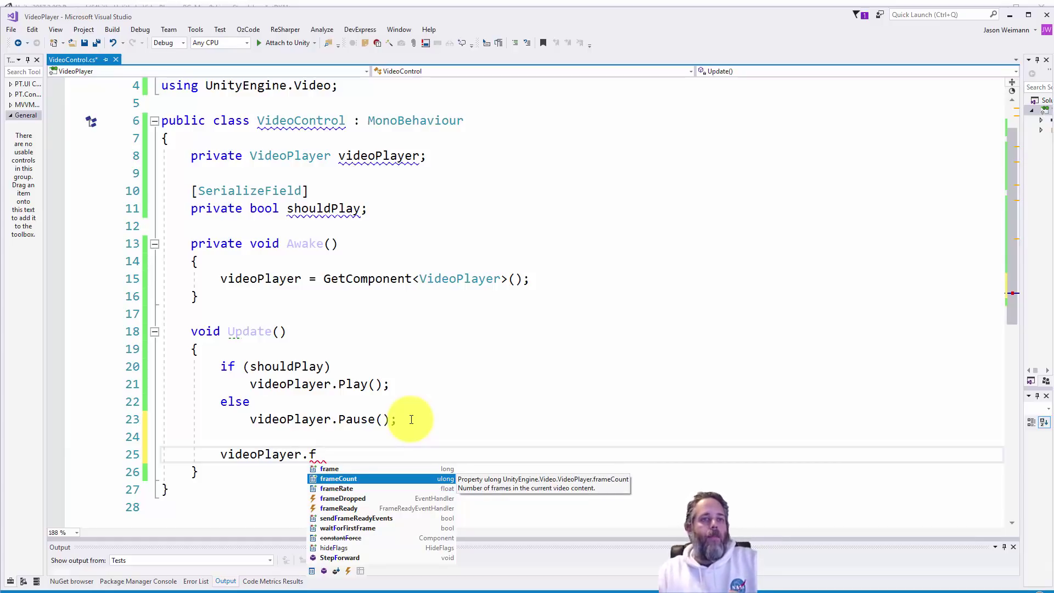
key("shift+Home")
key("shift+Home")
key("BackSpace")
key("BackSpace")
key("Delete")
key("ctrl+s")
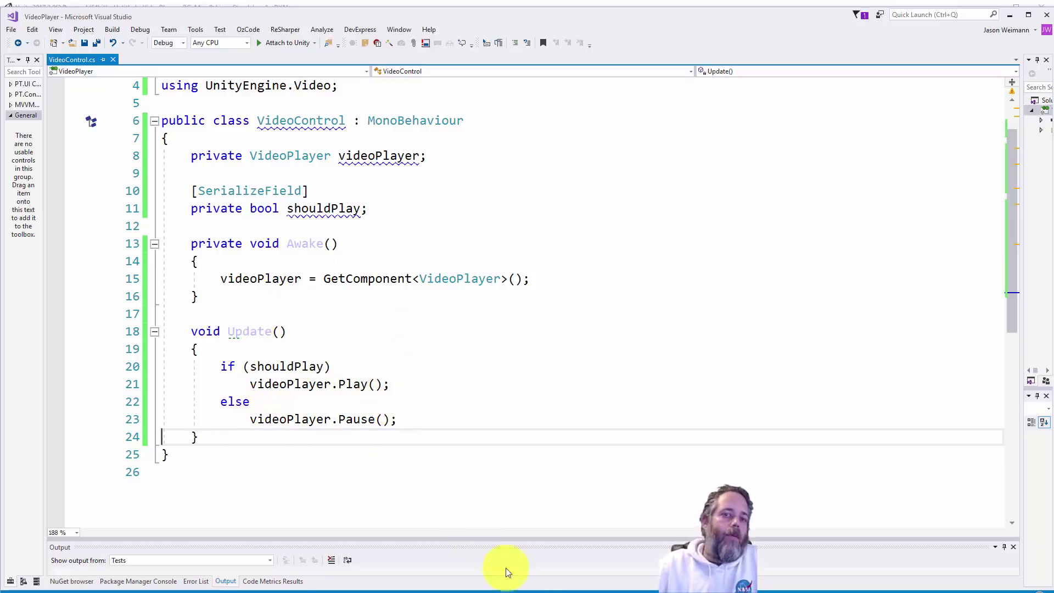
left_click(479, 385)
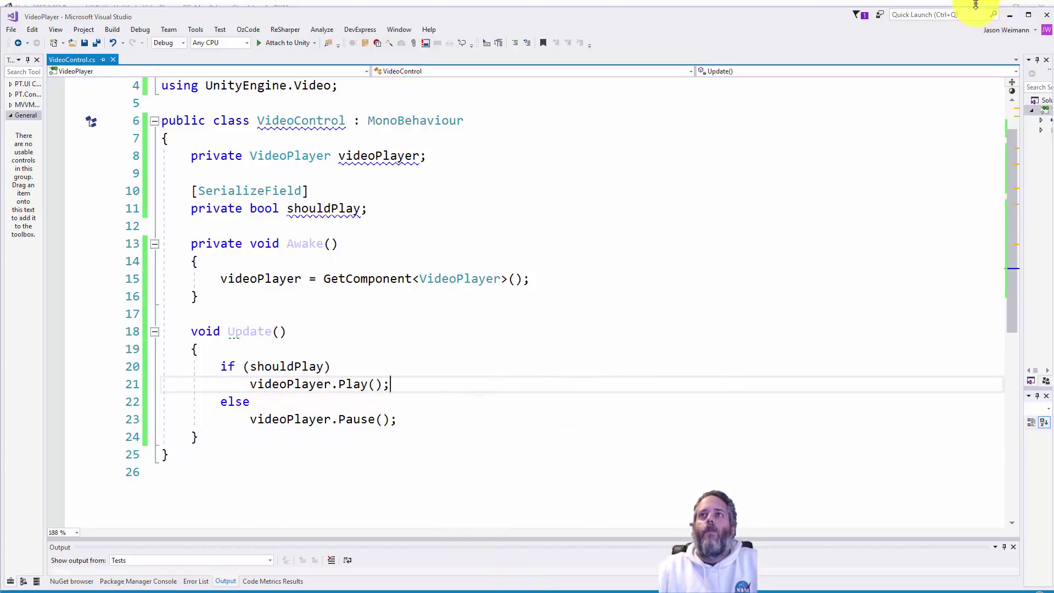
Step: Back in Unity, enter Play mode and orbit the Scene view to watch the video cube
key("alt+Tab")
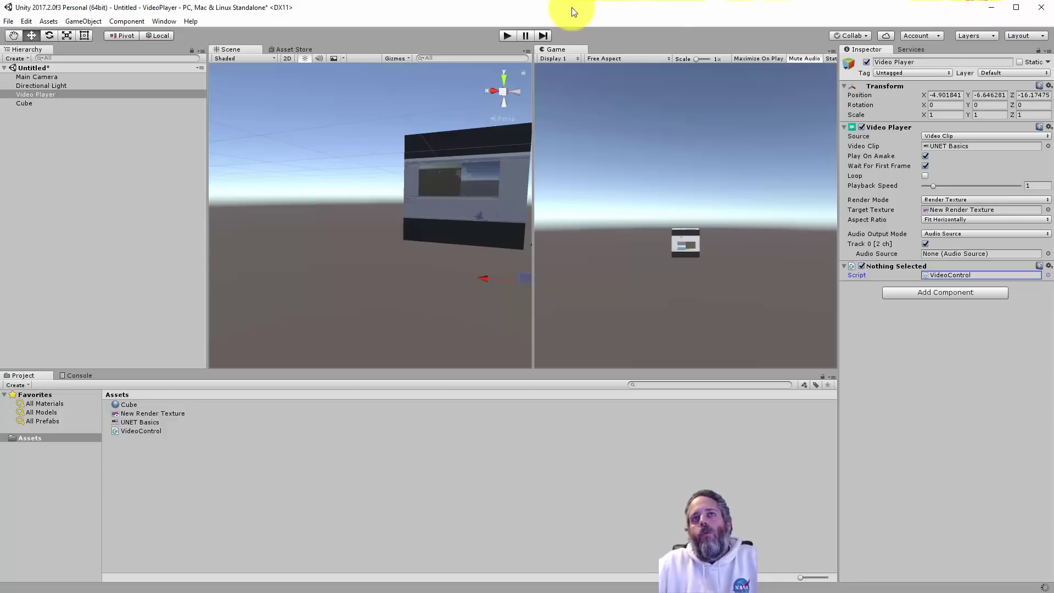
left_click(508, 36)
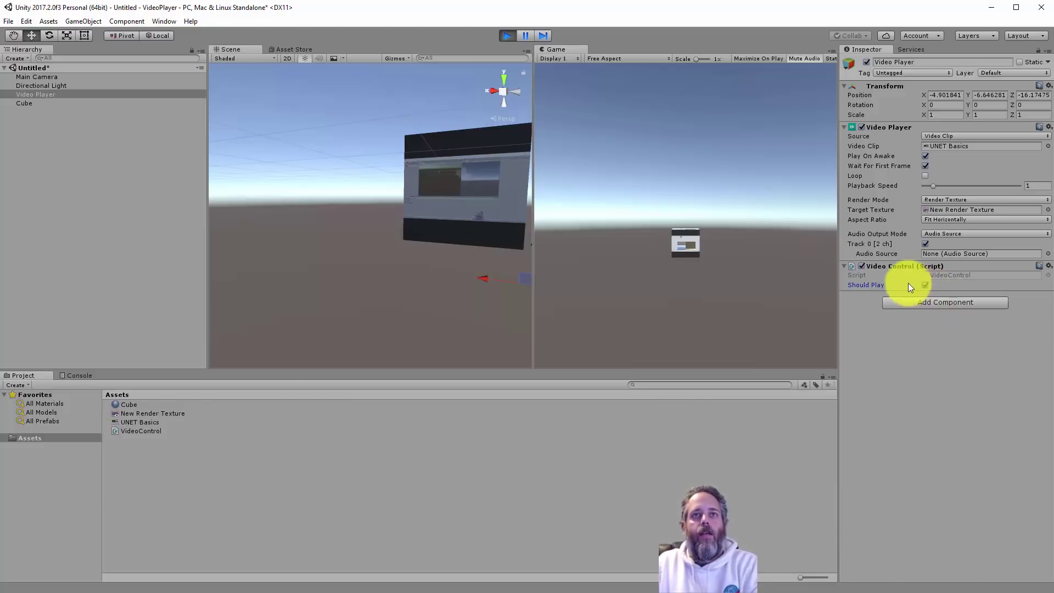
mouse_move(470, 236)
left_mouse_down("alt")
mouse_move(518, 235)
mouse_move(452, 232)
left_mouse_up("alt")
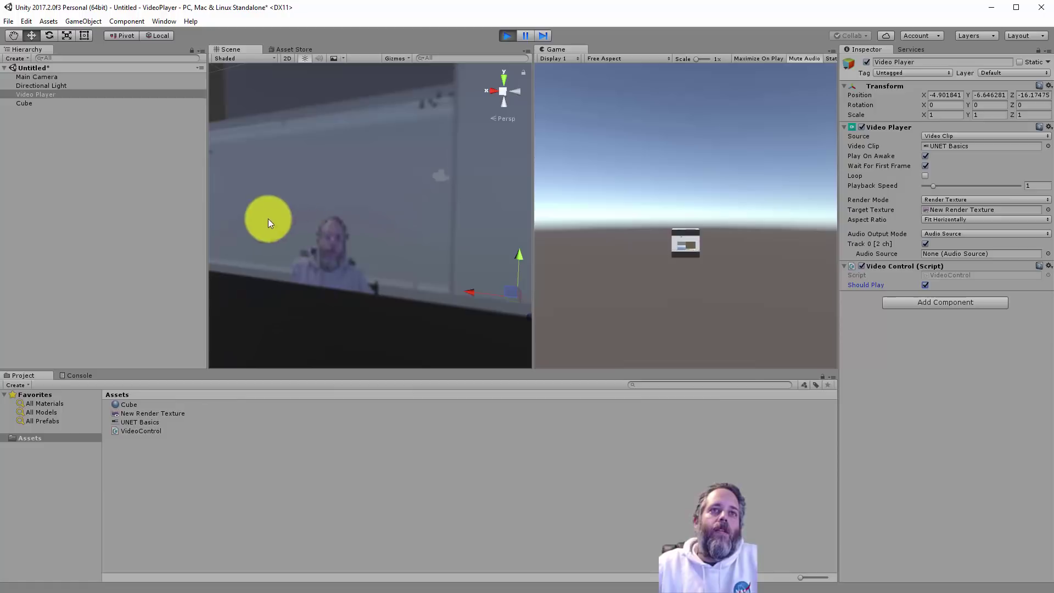
Step: Set the New Render Texture height to 1080
left_click(151, 414)
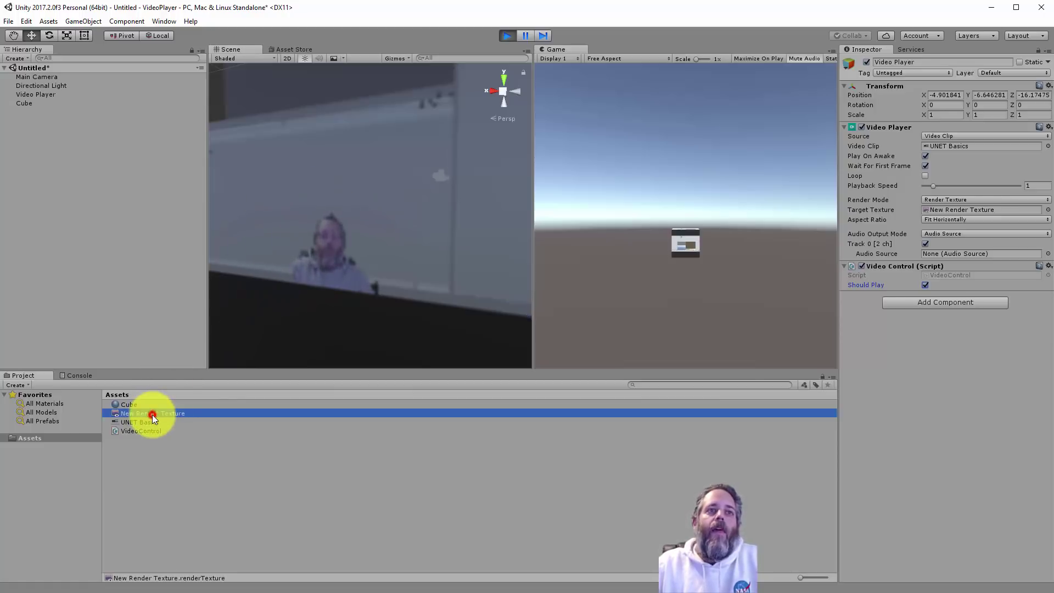
left_click(937, 97)
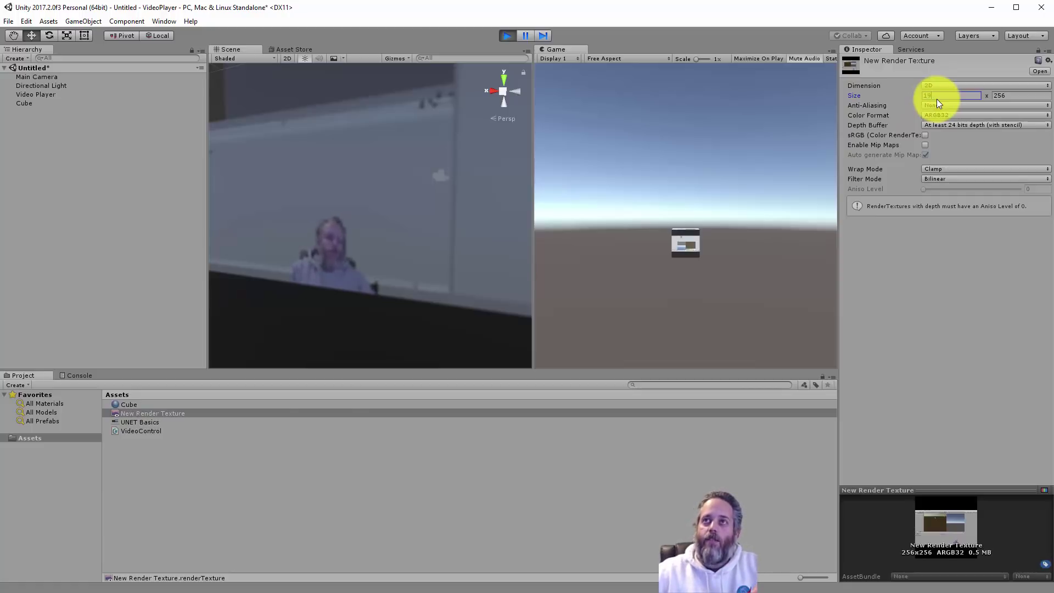
key("Tab")
type("1080")
key("Return")
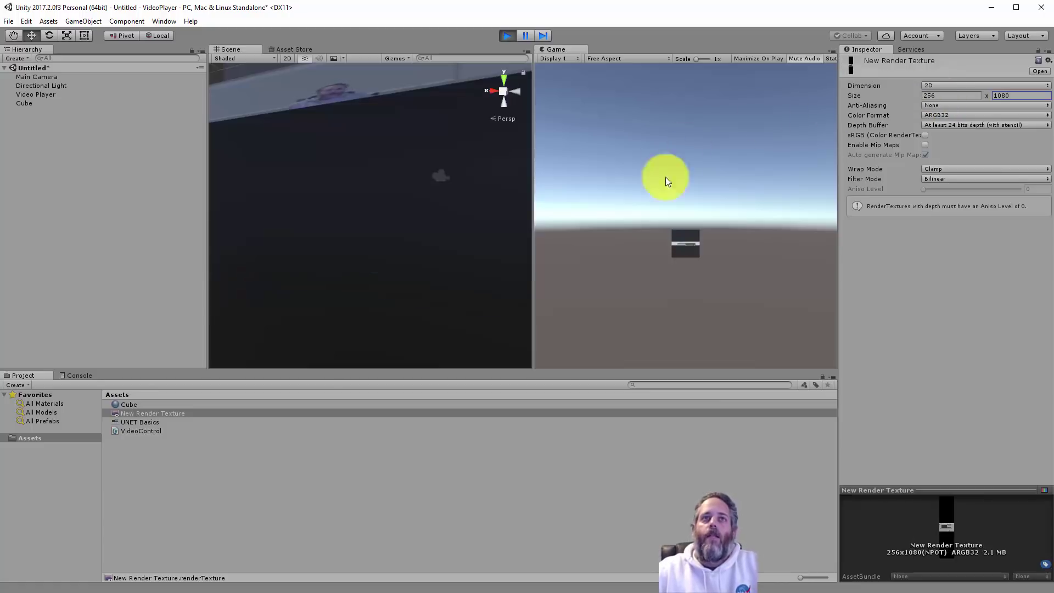
scroll(423, 252, "down", 5)
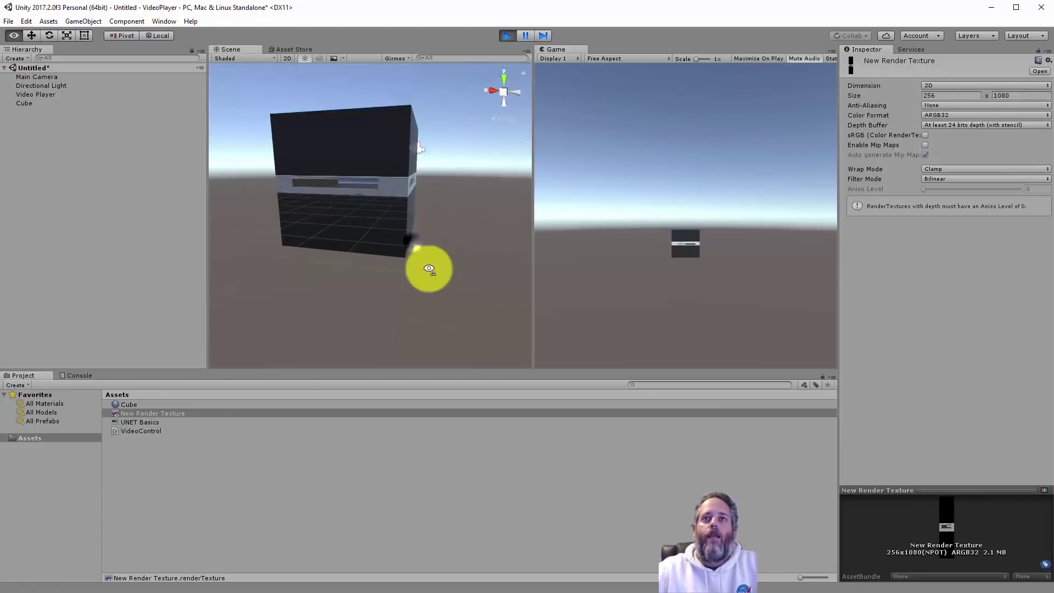
Step: Exit Play mode and set the render texture size to 1920 x 1080
left_click(509, 38)
left_click(946, 94)
left_click(946, 95)
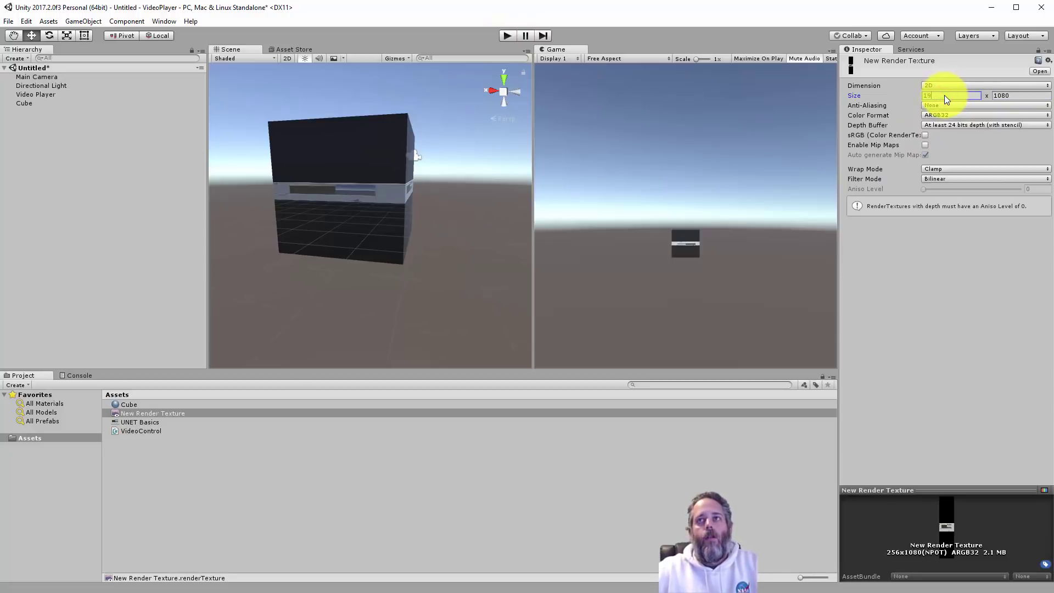
type("19")
key("Tab")
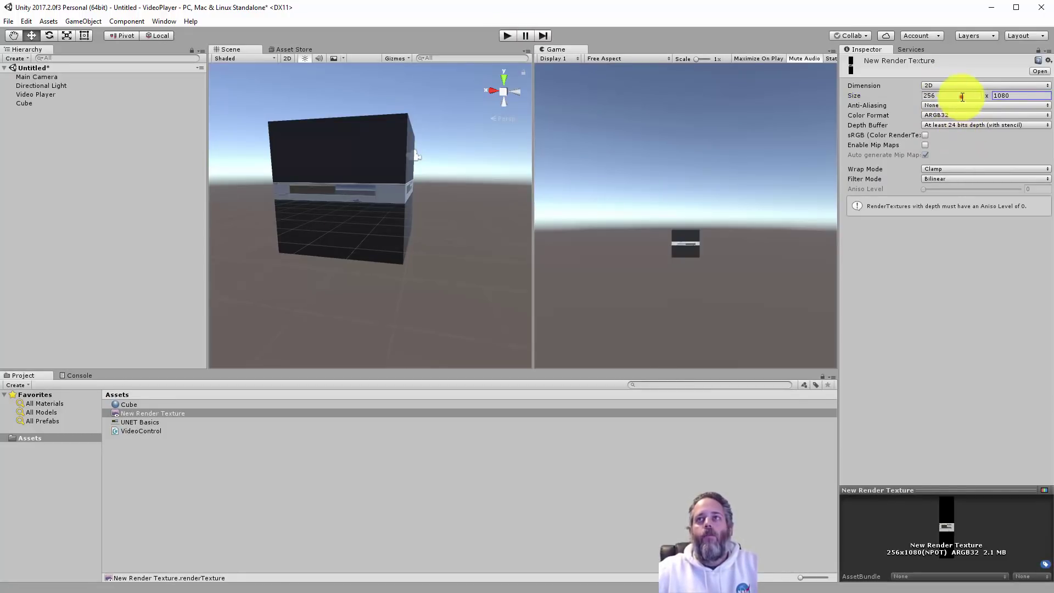
type("1")
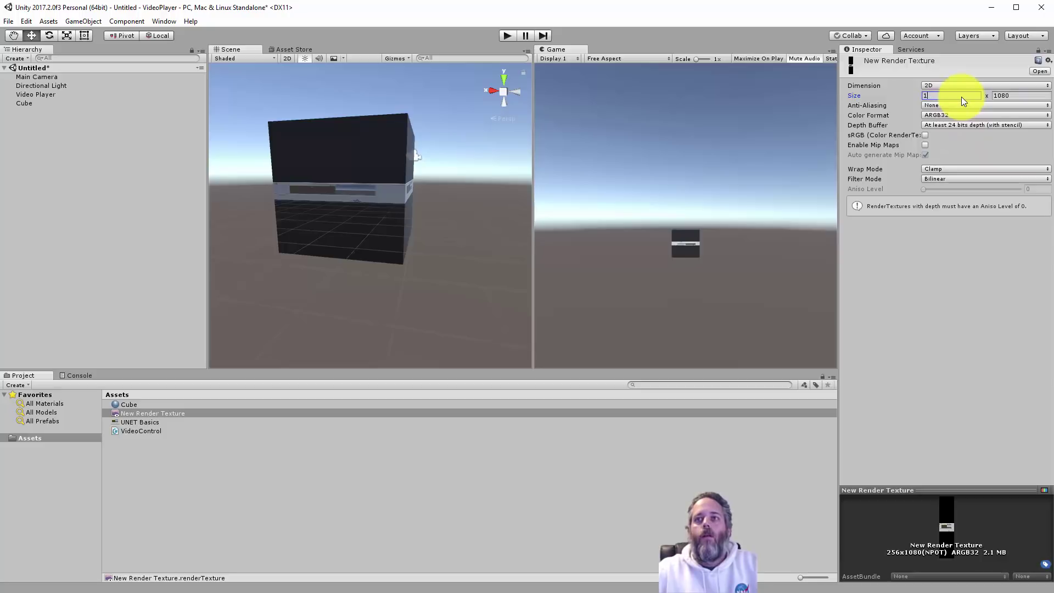
type("0")
key("Return")
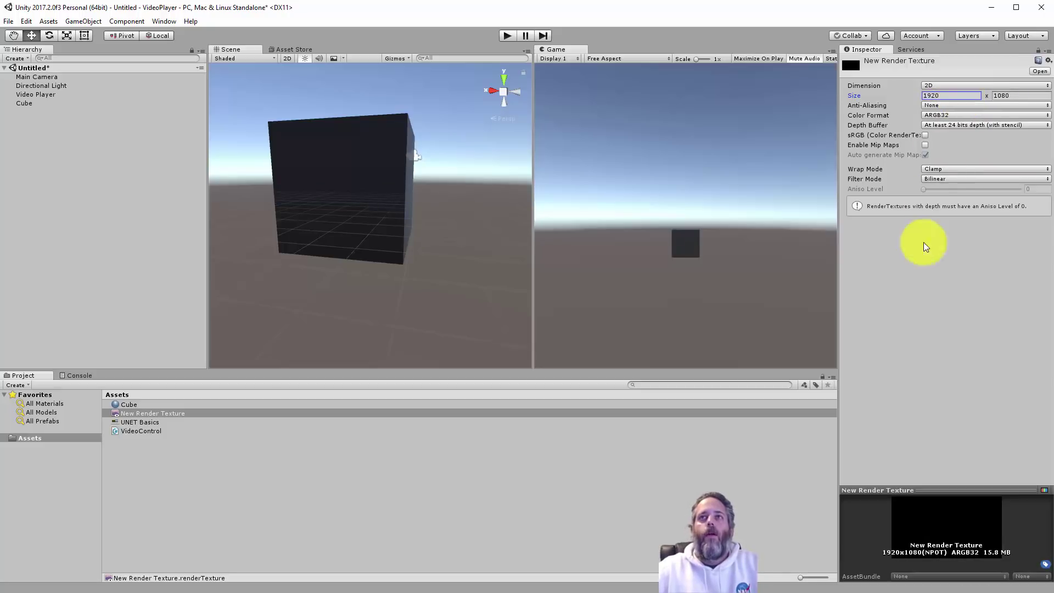
left_click(922, 262)
Step: Save the scene as demo and run it
key("ctrl+s")
type("demo")
key("Return")
left_click(507, 36)
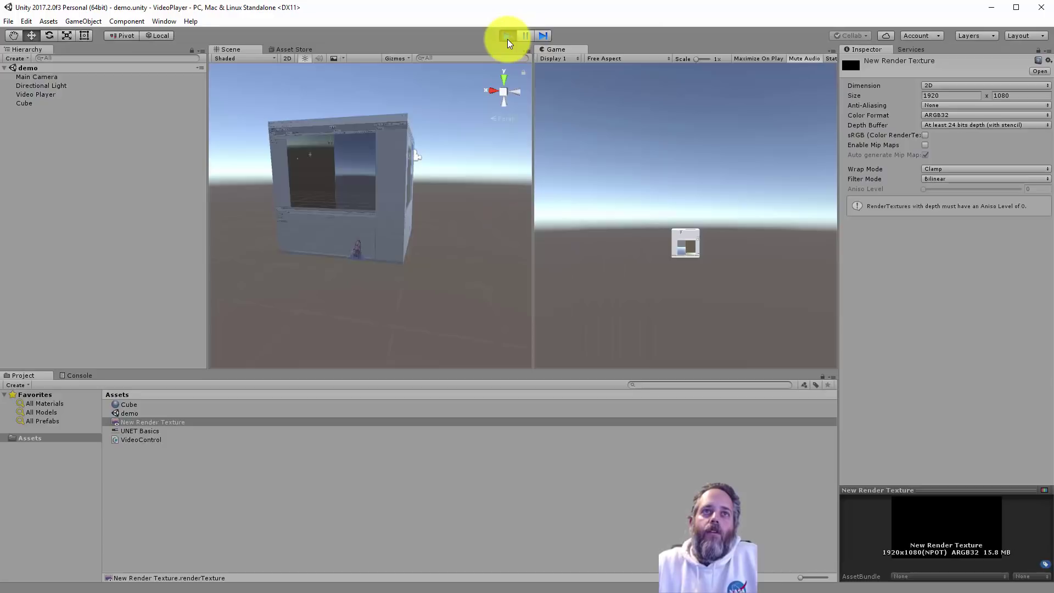
Step: Select the Video Player and tick Video Control's Should Play checkbox
right_click_drag(385, 192, 407, 90)
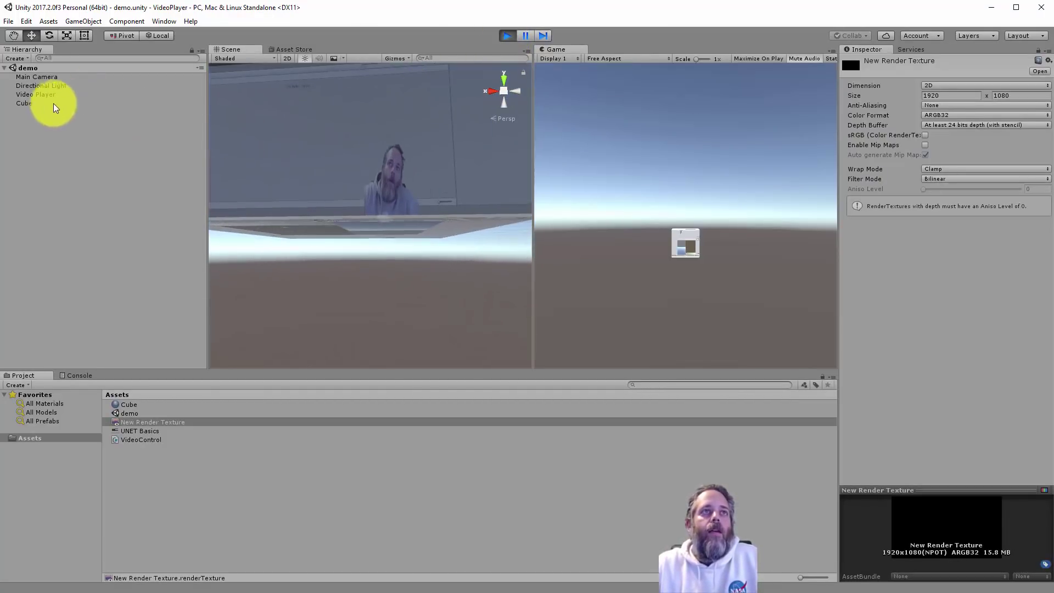
left_click(38, 95)
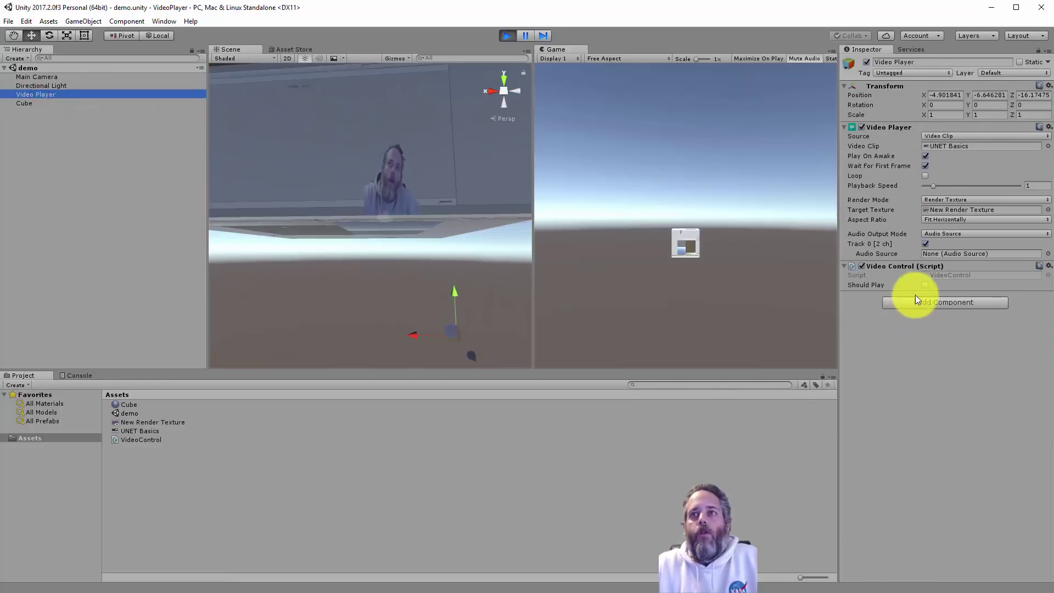
left_click(925, 285)
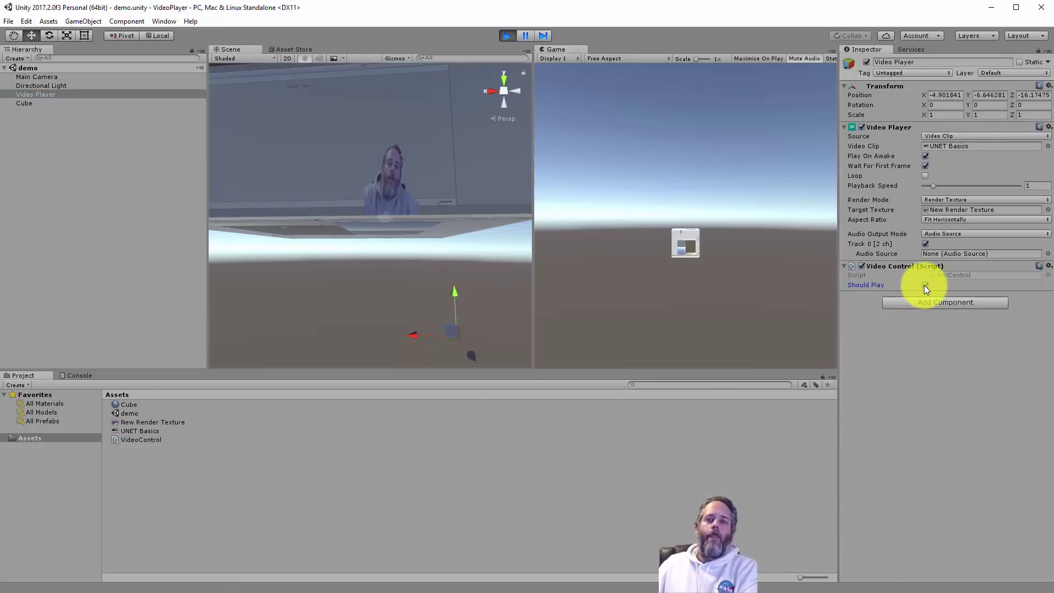